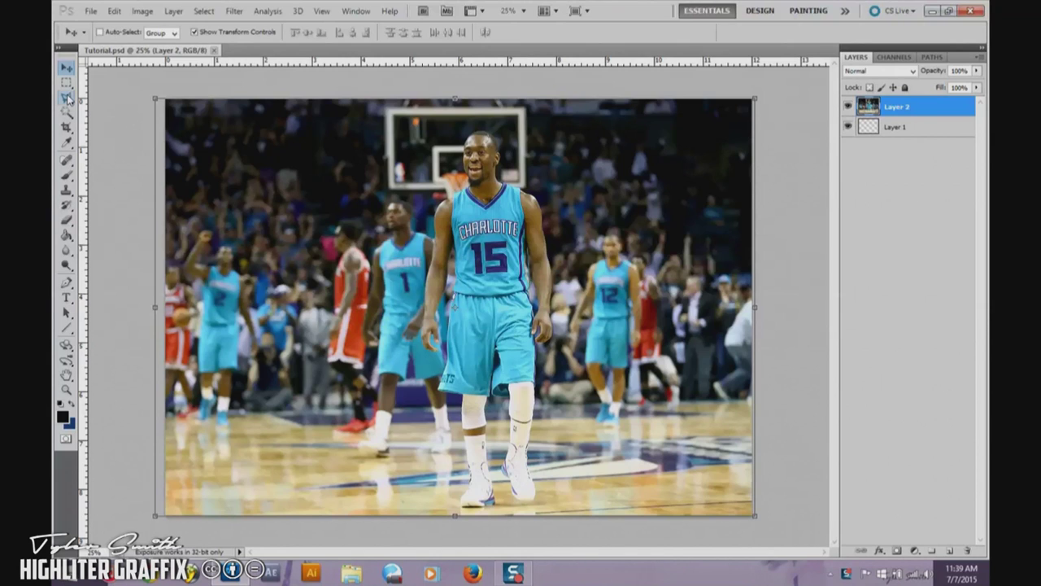
Trace the full outline of the foreground player wearing jersey 15 with the Magnetic Lasso and close it into a selection.
click(68, 98)
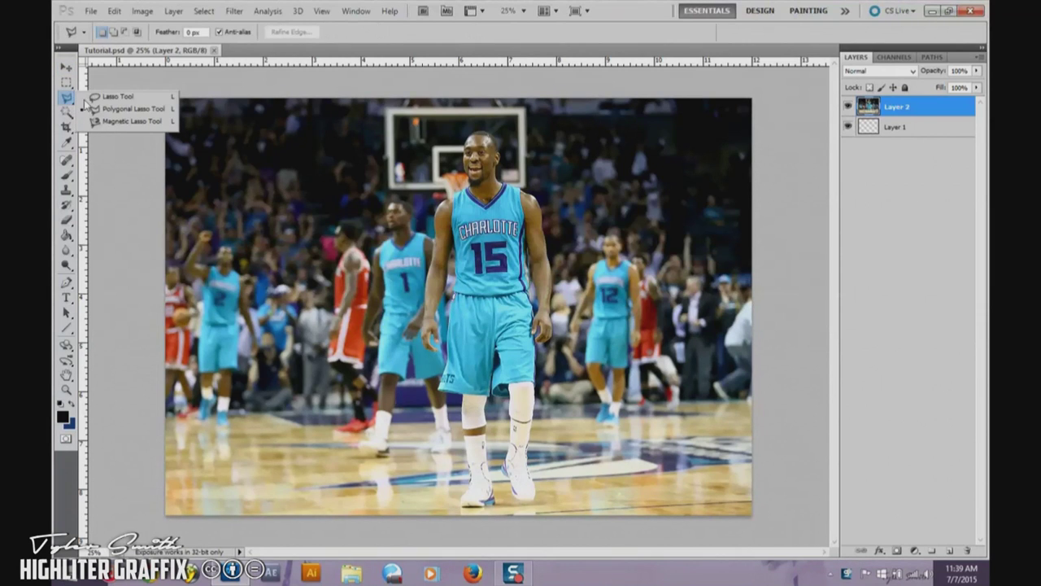
click(120, 121)
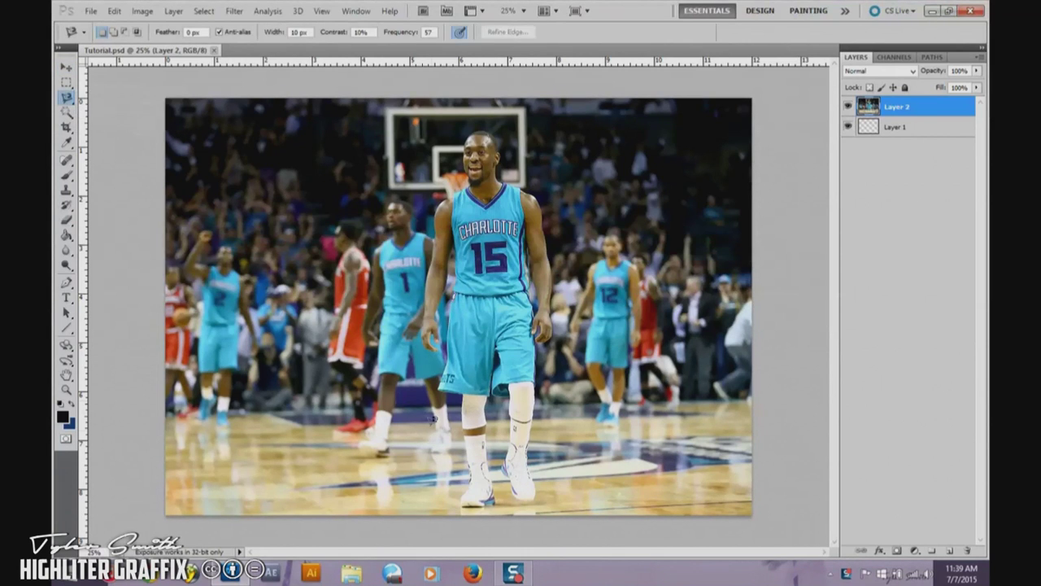
key(z)
click(503, 504)
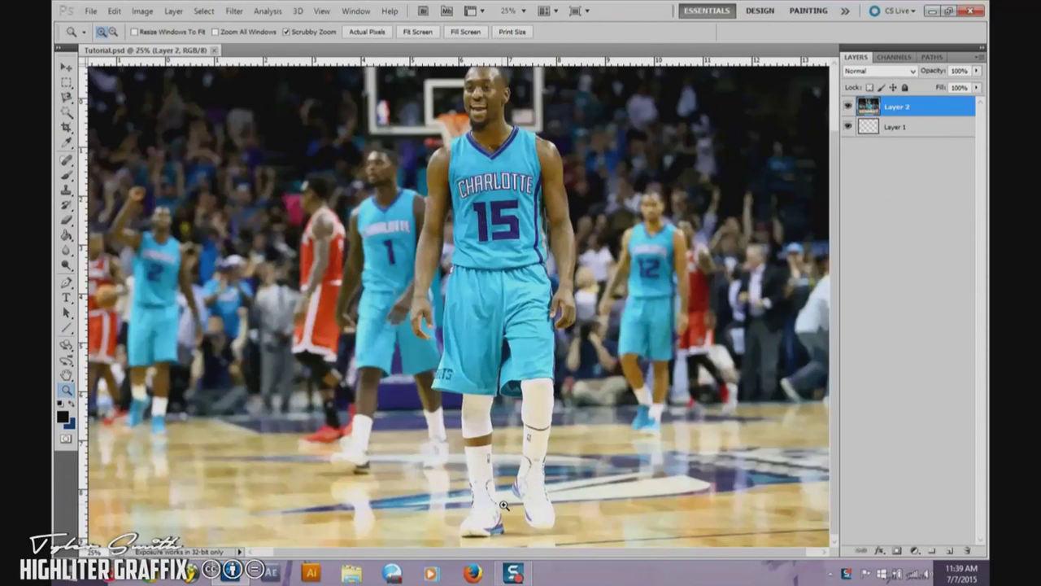
click(506, 488)
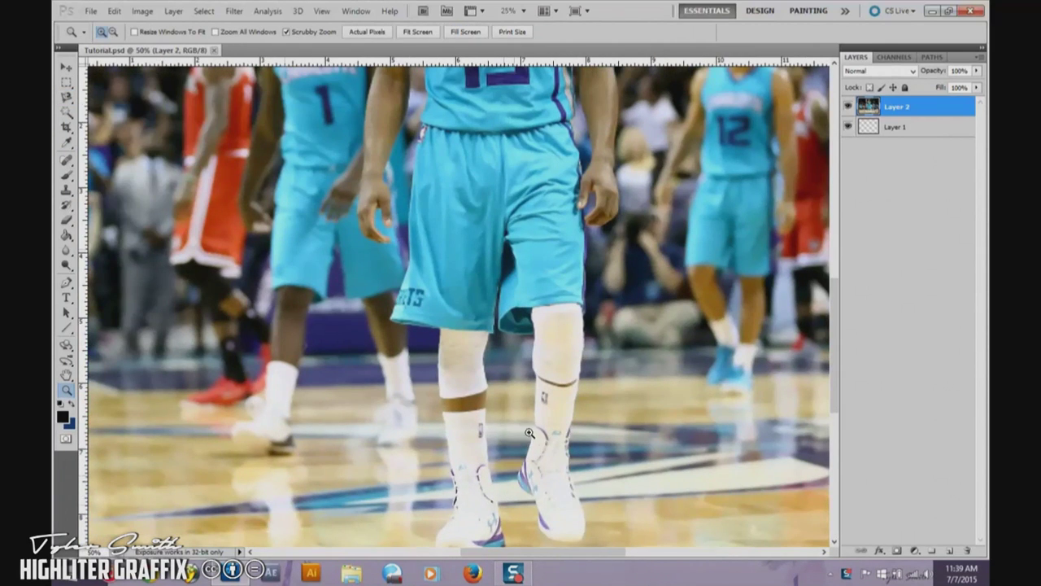
scroll(529, 427, down, 1)
scroll(525, 439, down, 1)
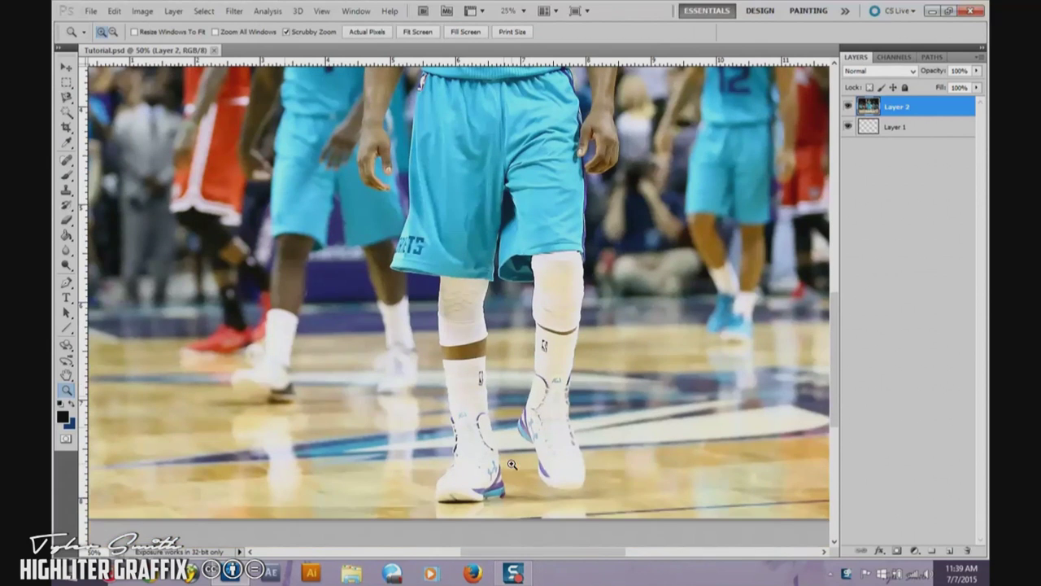
key(l)
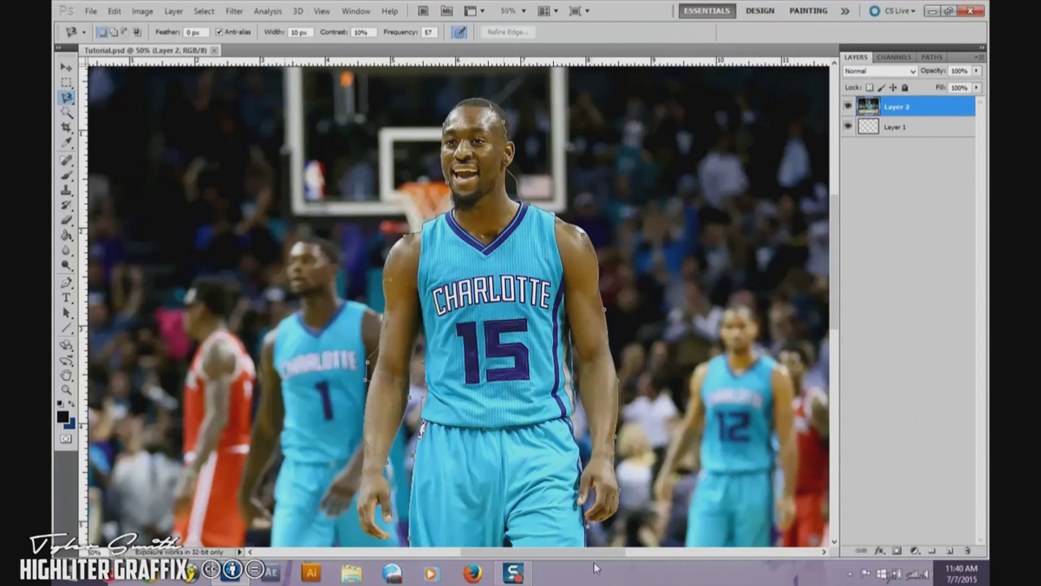
scroll(590, 537, down, 3)
scroll(586, 521, down, 3)
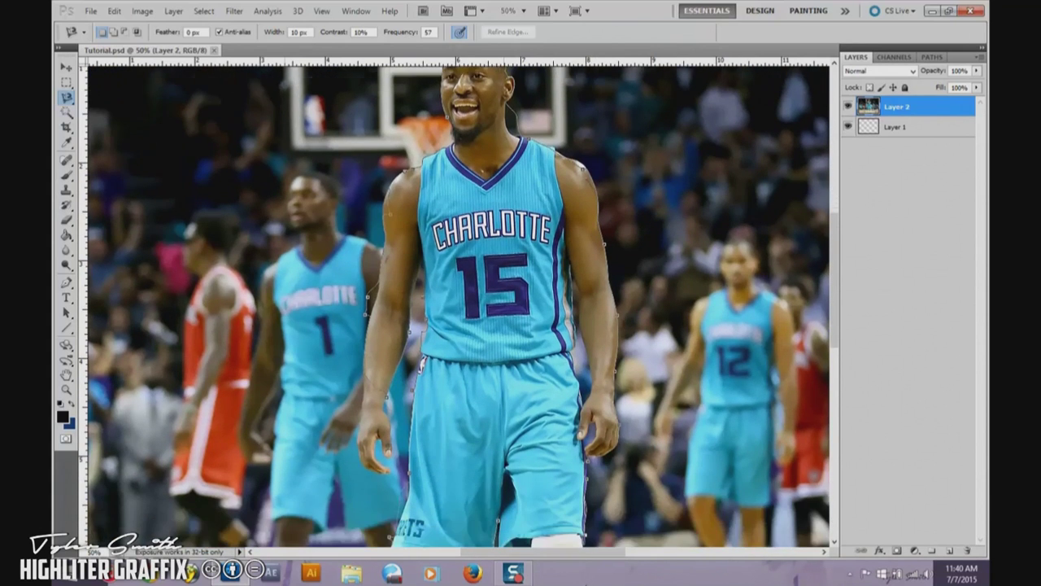
scroll(585, 521, down, 5)
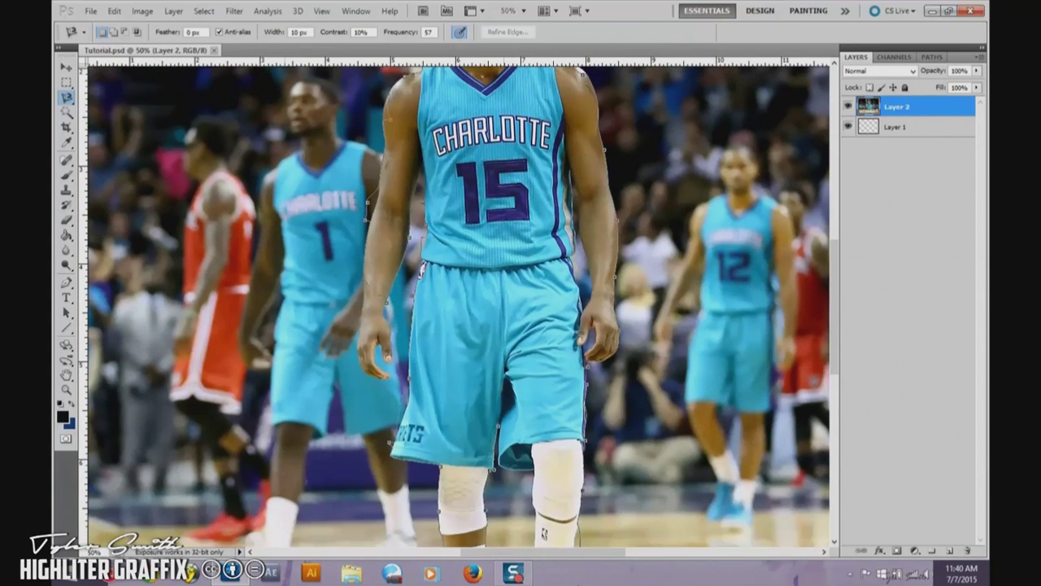
scroll(585, 521, down, 5)
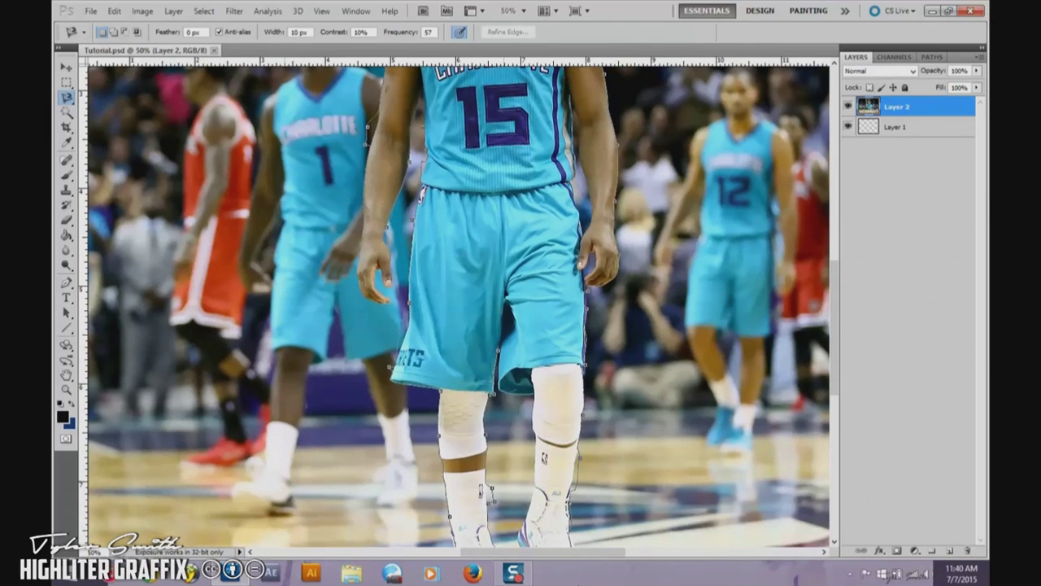
scroll(575, 534, down, 2)
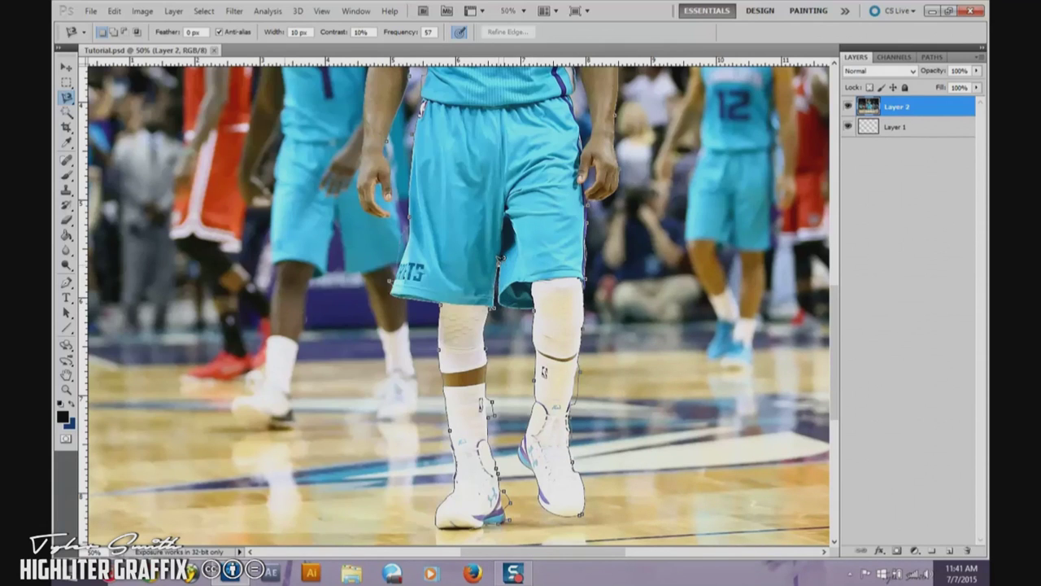
click(499, 258)
right_click(511, 258)
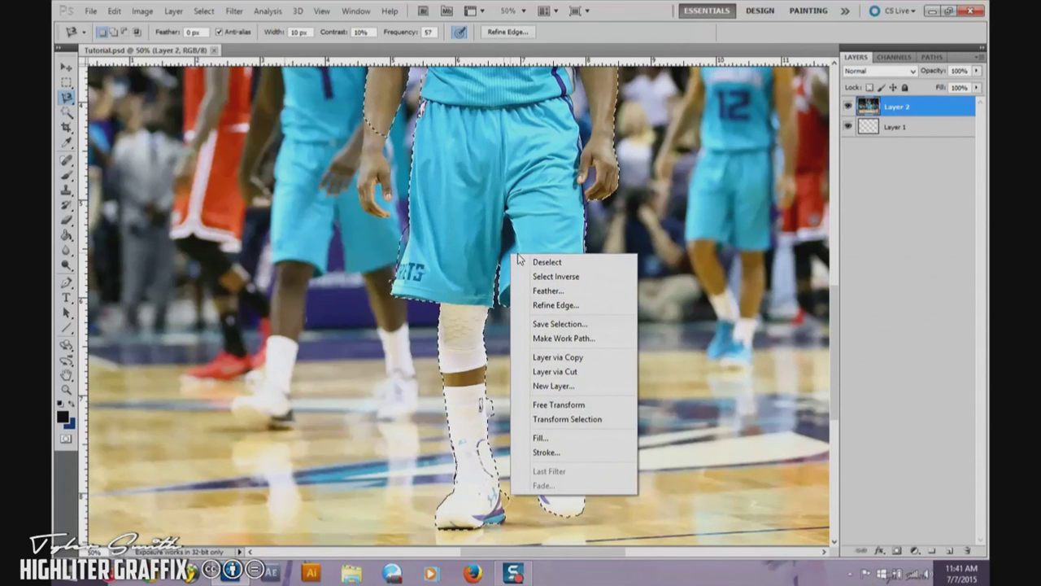
click(528, 197)
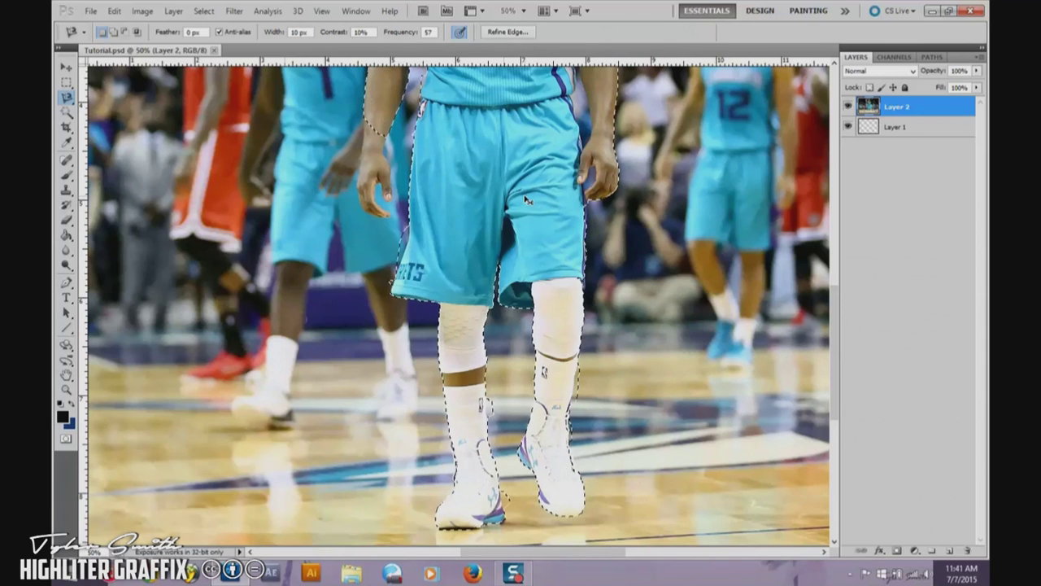
Copy the selected player onto a new layer and check the cutout by temporarily hiding the original photo layer.
key(ctrl+j)
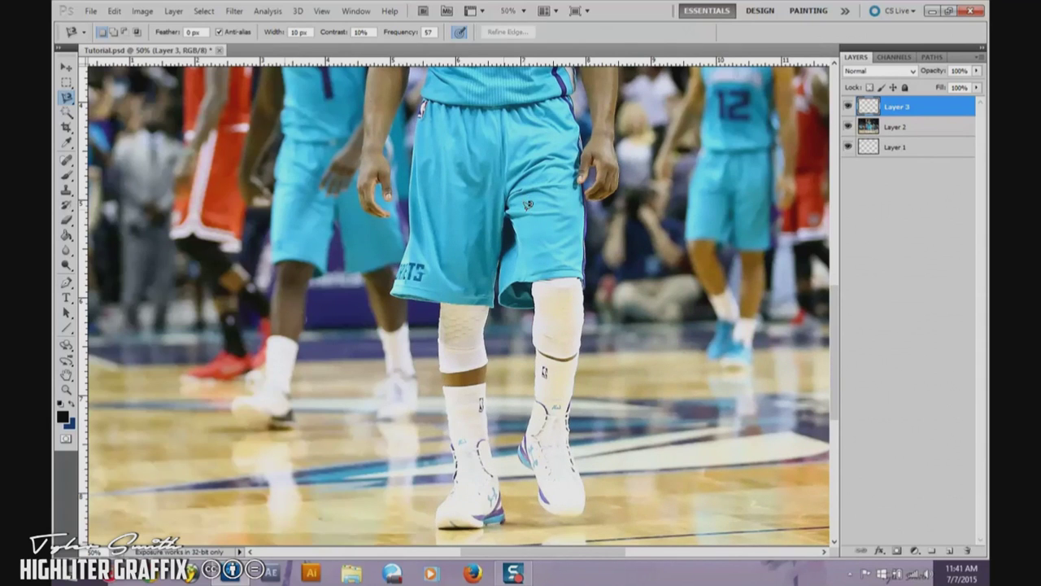
click(848, 127)
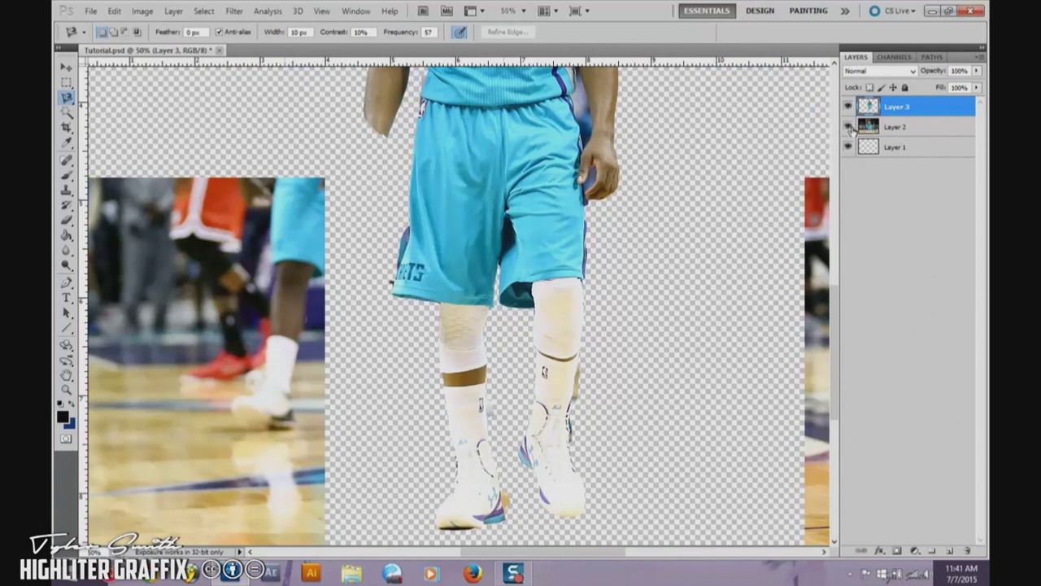
click(848, 127)
key(z)
right_click(567, 179)
click(575, 190)
key(v)
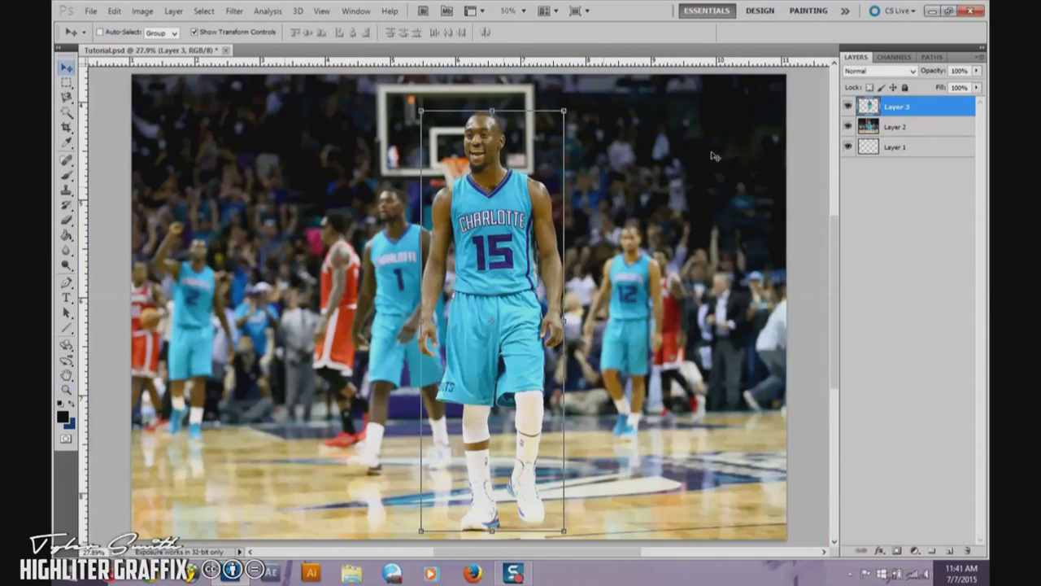
click(848, 127)
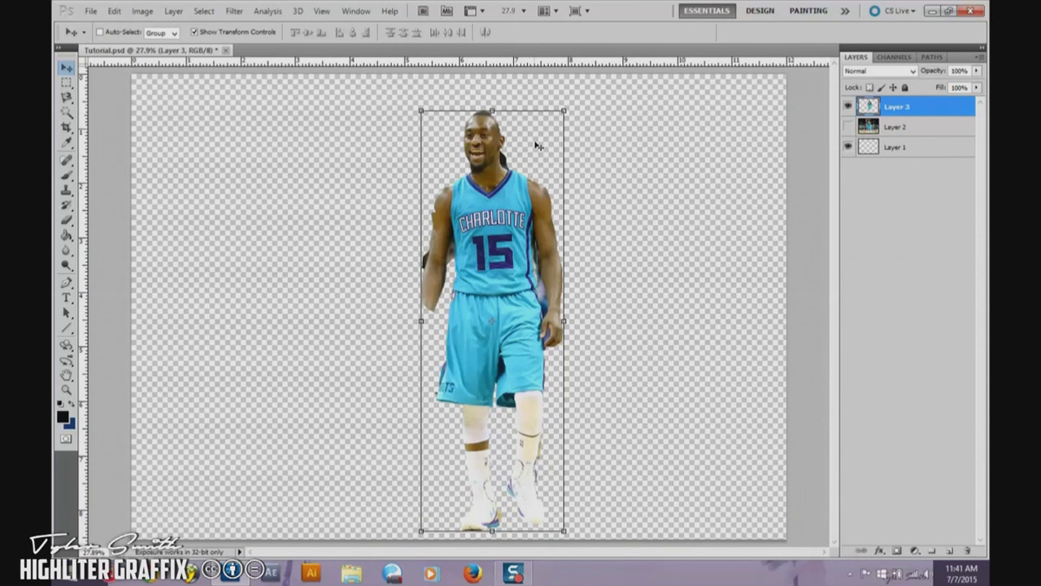
click(848, 127)
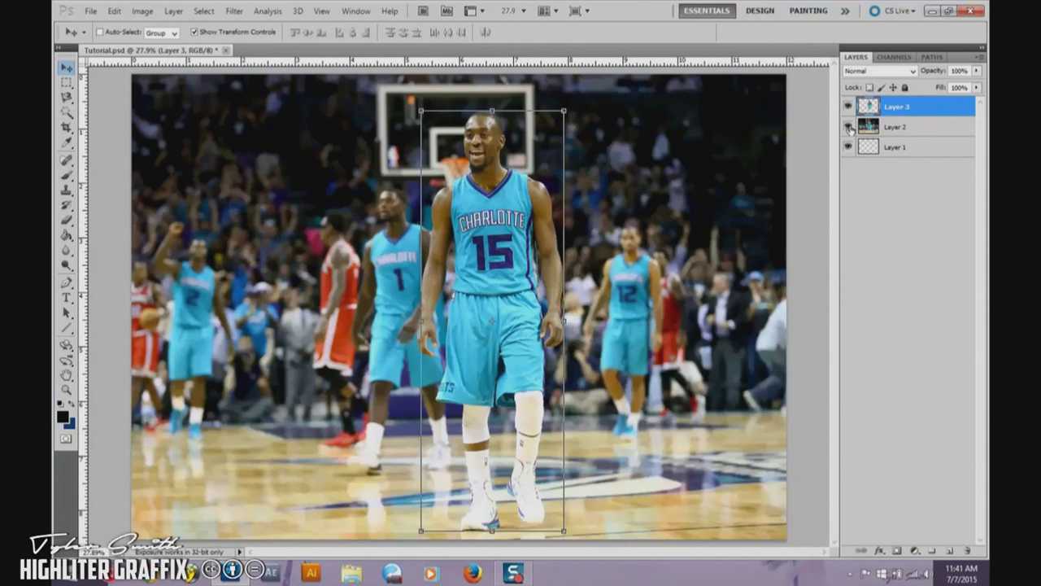
Add a Gradient Map adjustment layer directly above the original photo, beneath the player cutout.
click(897, 132)
click(915, 551)
click(914, 526)
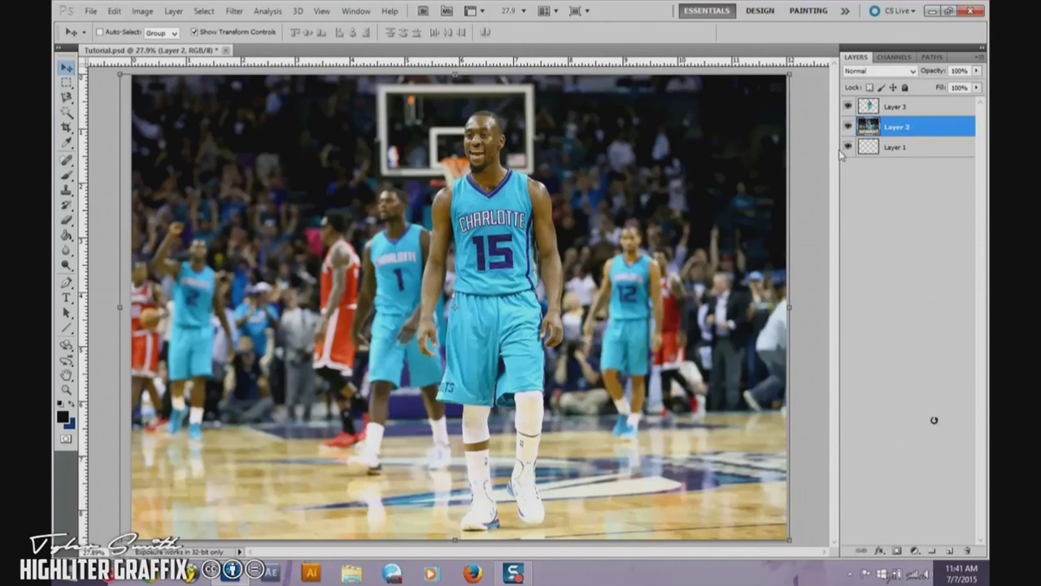
click(915, 552)
click(944, 527)
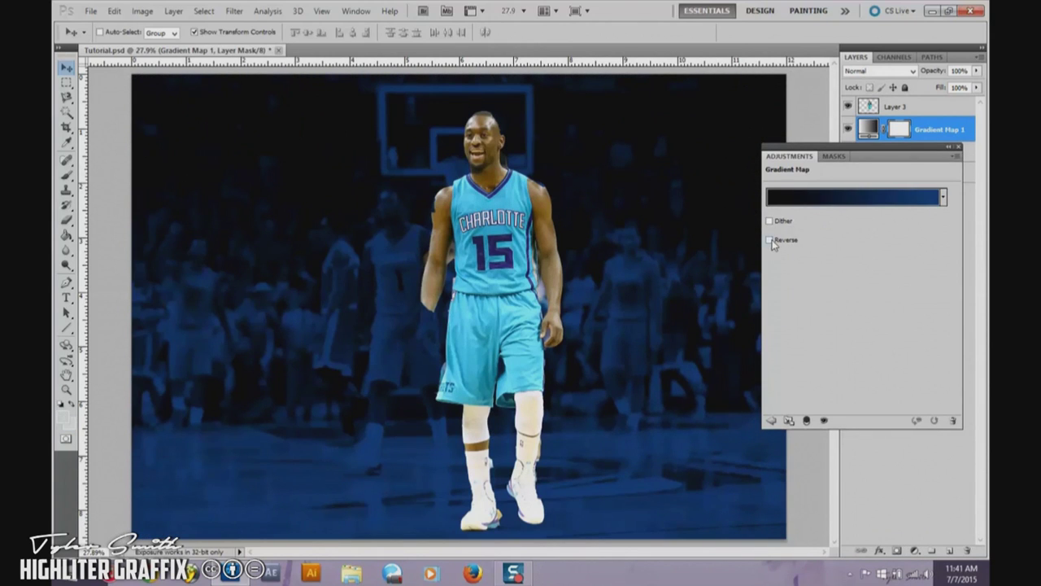
click(959, 147)
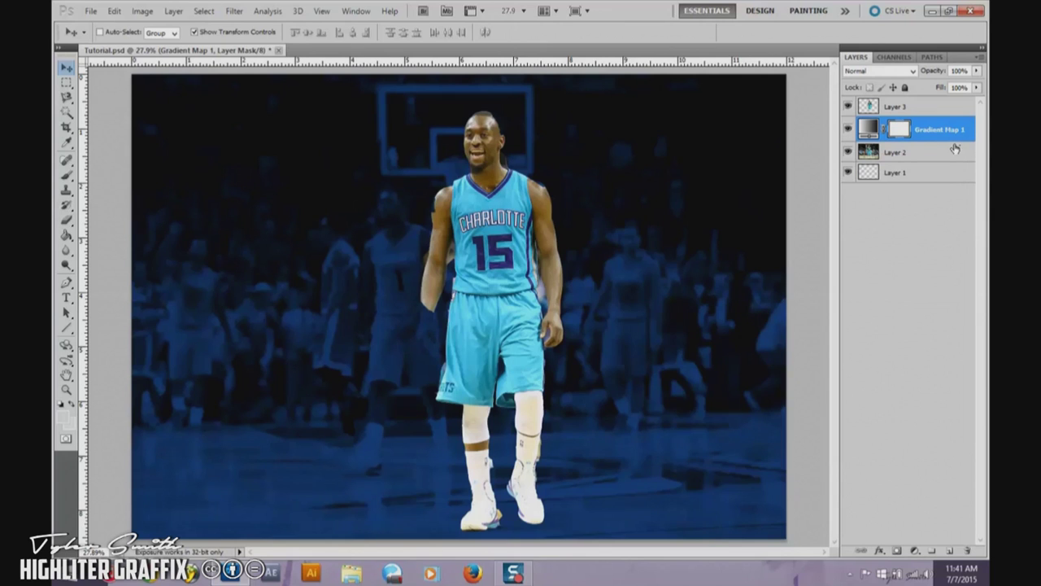
Delete the gradient map adjustment layer and the player cutout layer.
key(Delete)
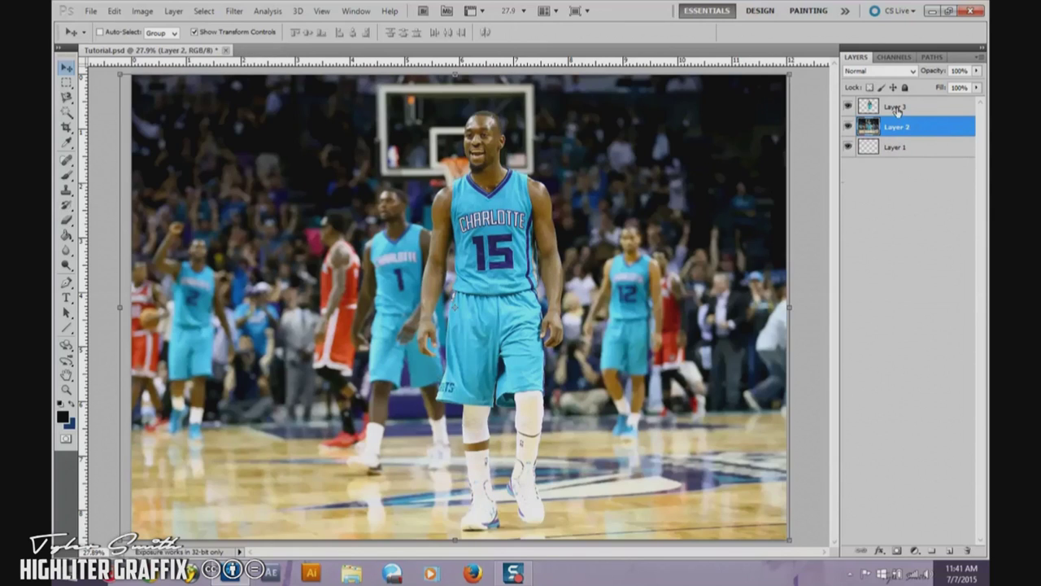
click(898, 110)
key(Delete)
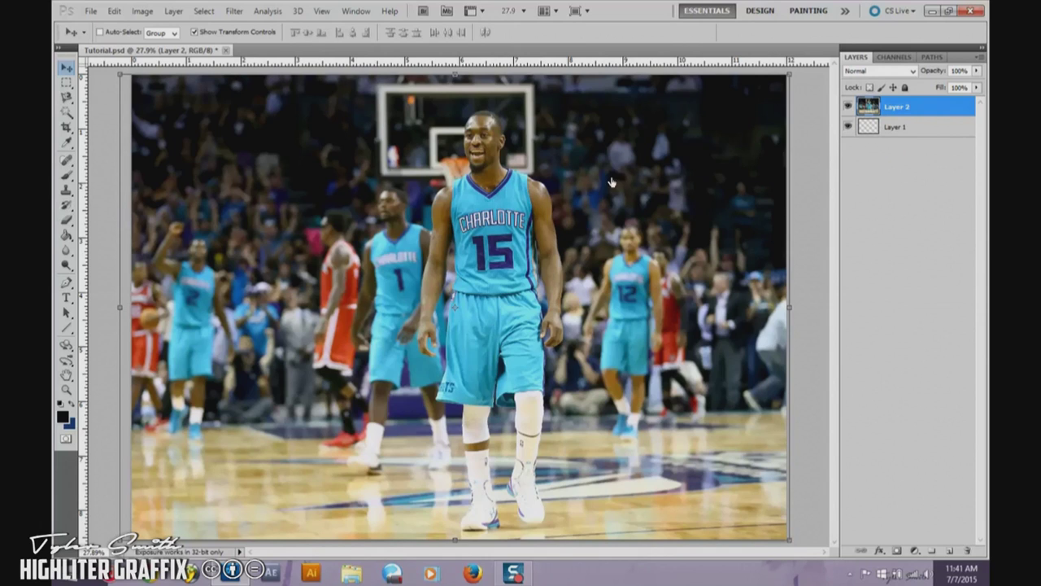
Set up the Quick Selection tool in add-to-selection mode with a 62 px brush.
click(65, 113)
click(65, 113)
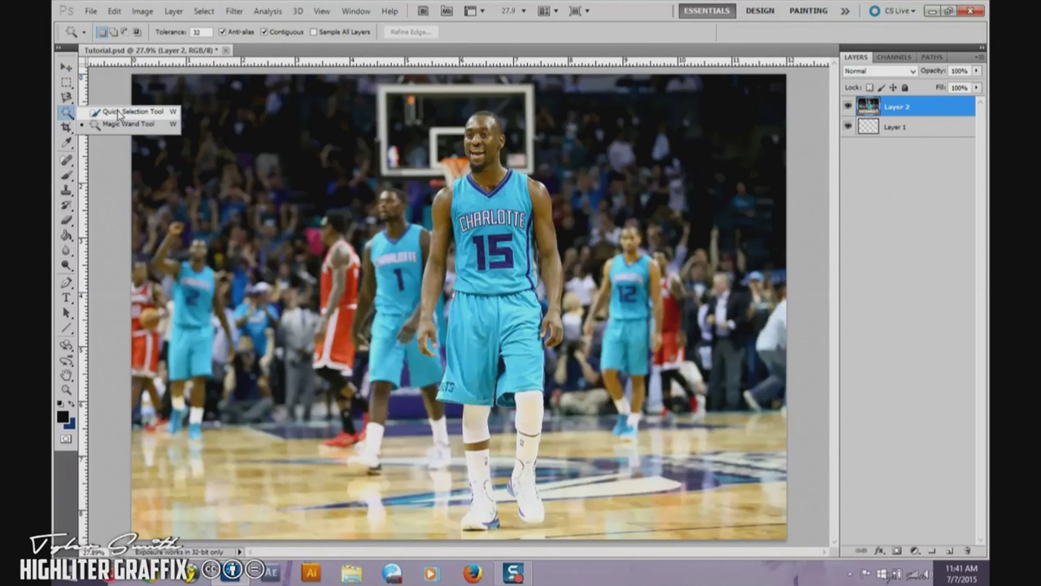
click(119, 113)
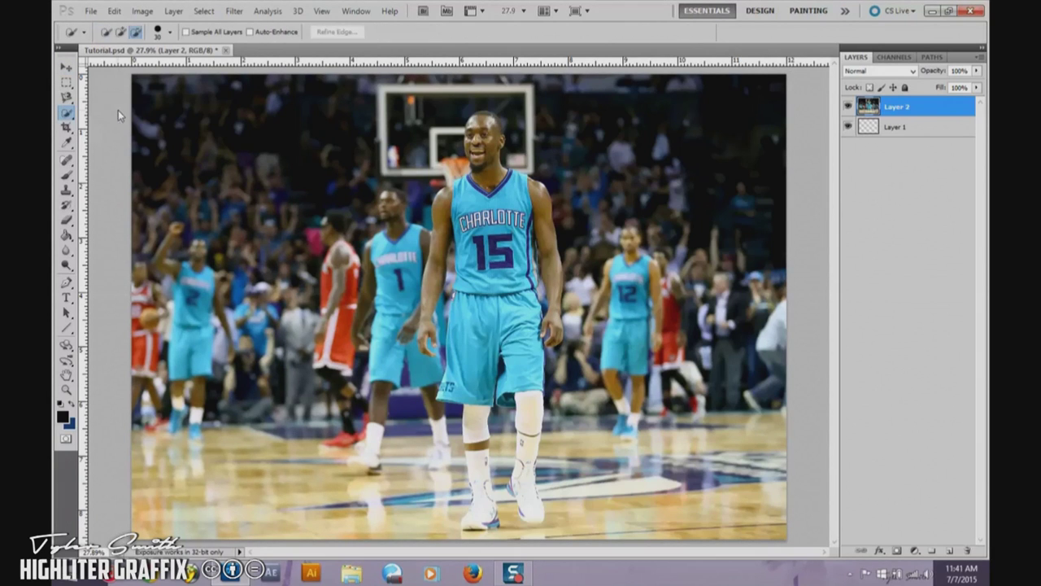
click(122, 33)
click(170, 33)
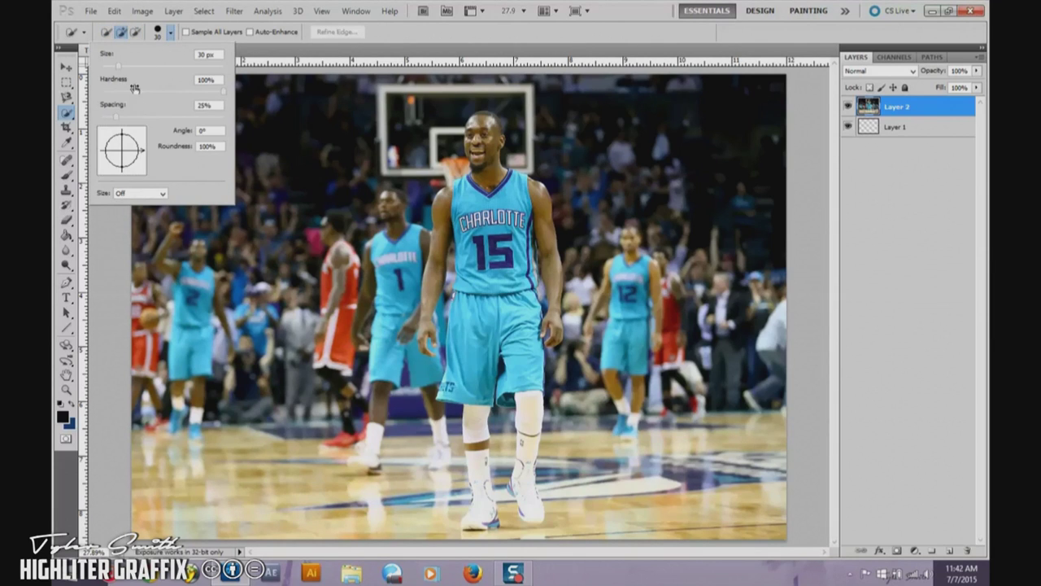
click(139, 65)
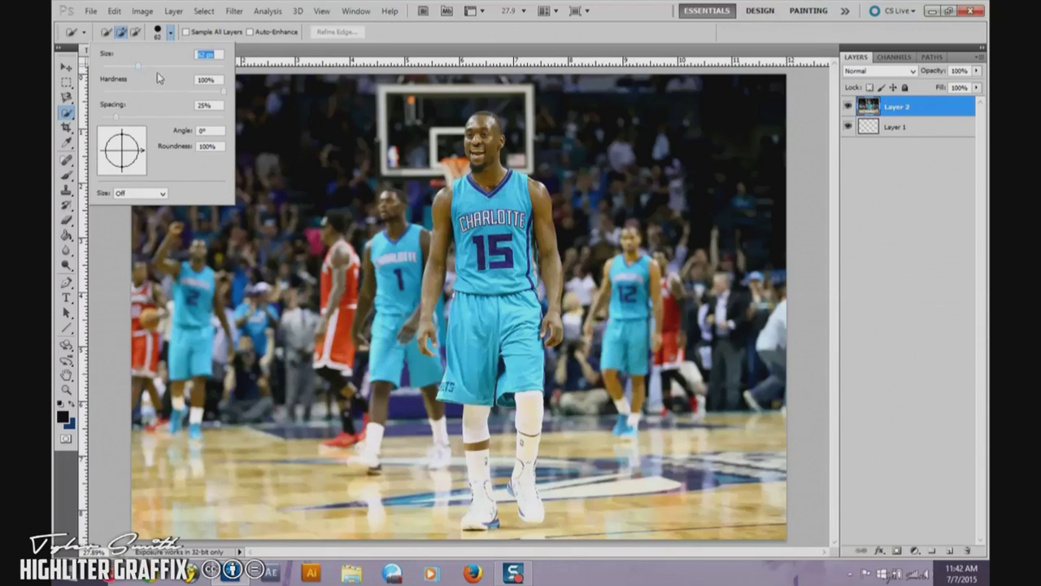
click(170, 33)
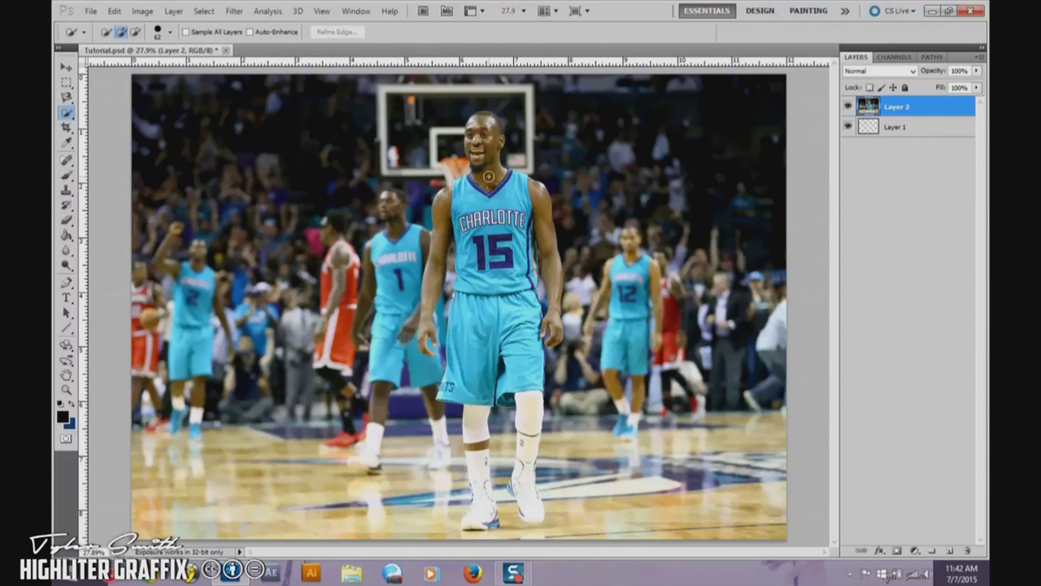
Select the whole foreground player in jersey 15 with Quick Selection, covering torso, shorts, legs, shoes, both arms and head.
mouse_move(481, 170)
mouse_down()
mouse_move(488, 210)
mouse_move(520, 195)
mouse_move(459, 191)
mouse_move(445, 203)
mouse_move(439, 268)
mouse_move(454, 222)
mouse_move(534, 222)
mouse_up()
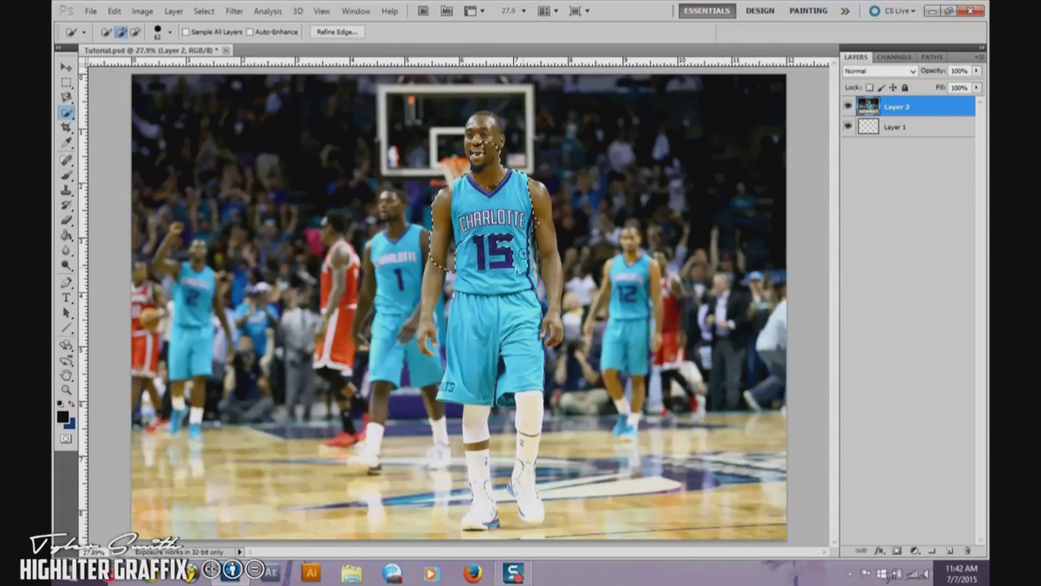
drag(529, 265, 529, 279)
mouse_move(514, 265)
mouse_down()
mouse_move(492, 241)
mouse_move(476, 244)
mouse_move(451, 402)
mouse_up()
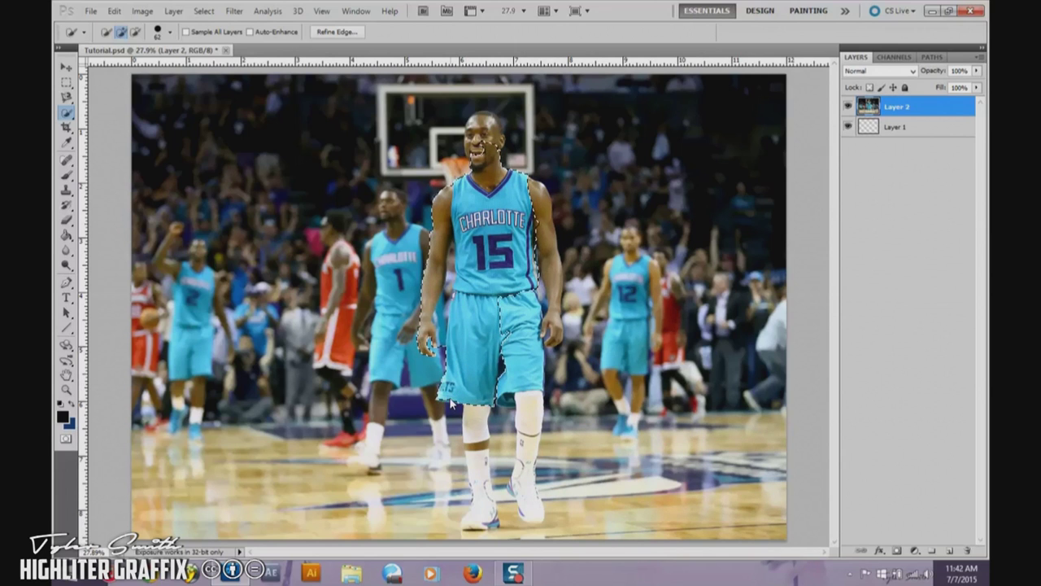
mouse_move(484, 401)
mouse_down()
mouse_move(468, 473)
mouse_move(491, 520)
mouse_up()
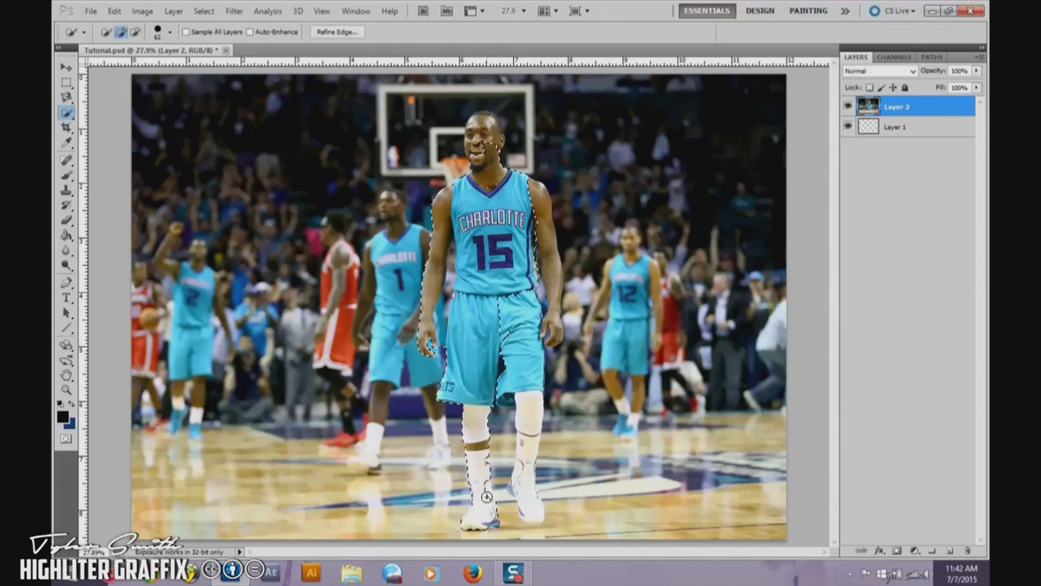
drag(485, 491, 524, 492)
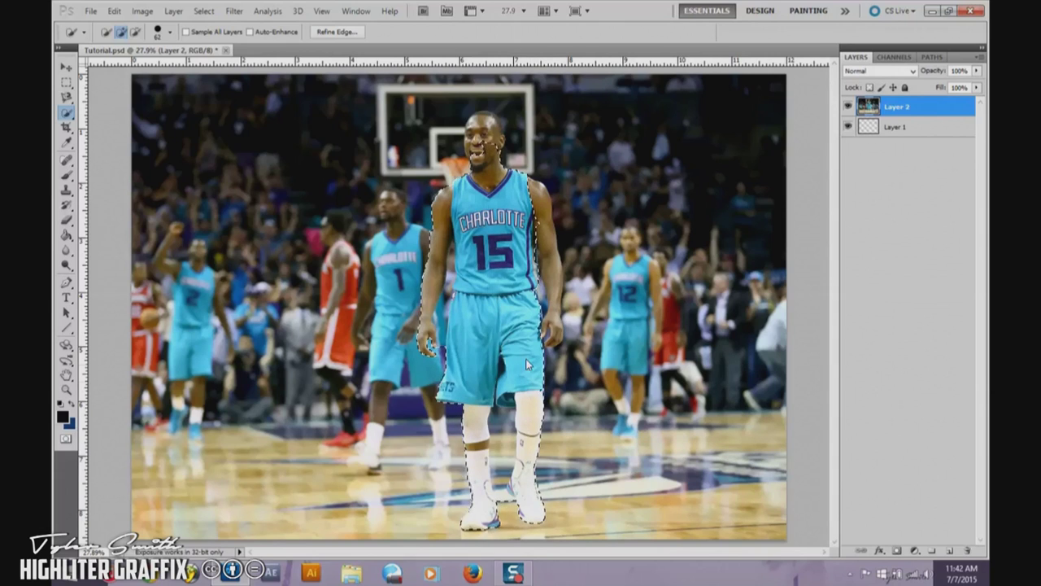
drag(539, 330, 556, 329)
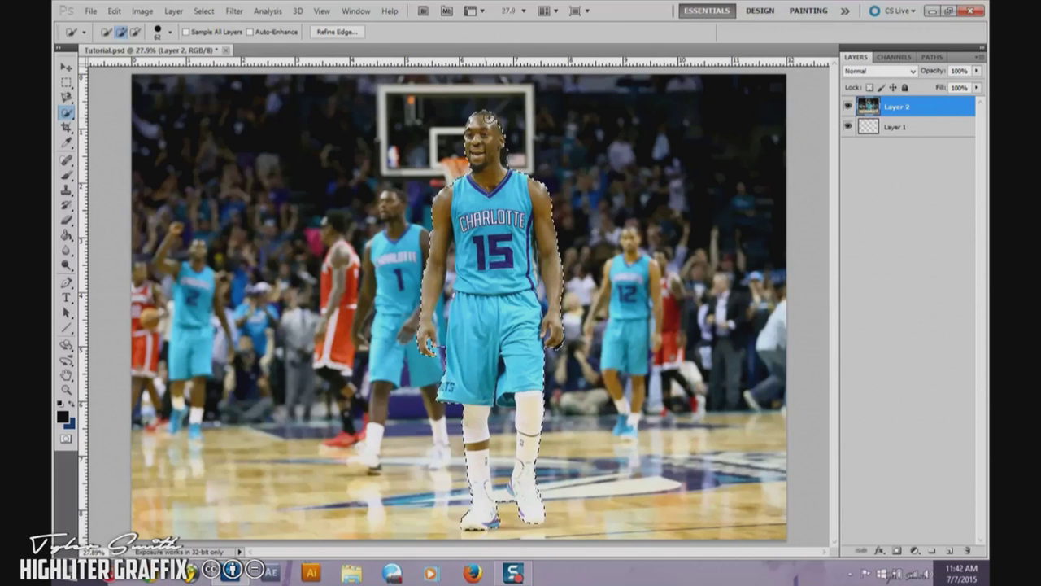
click(470, 127)
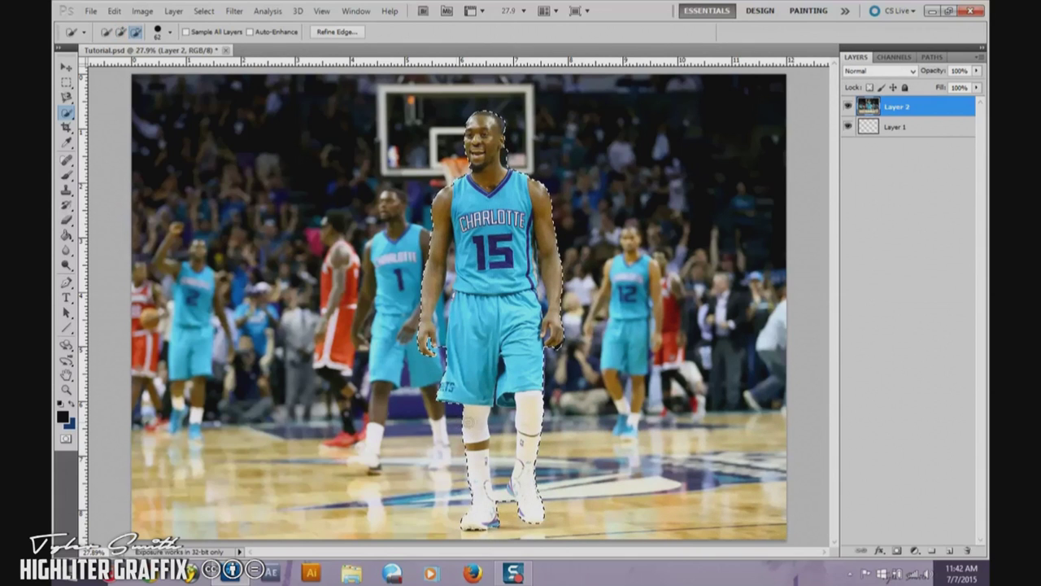
Subtract the floor area between the player's legs from the selection with the Quick Selection tool.
key(z)
click(530, 485)
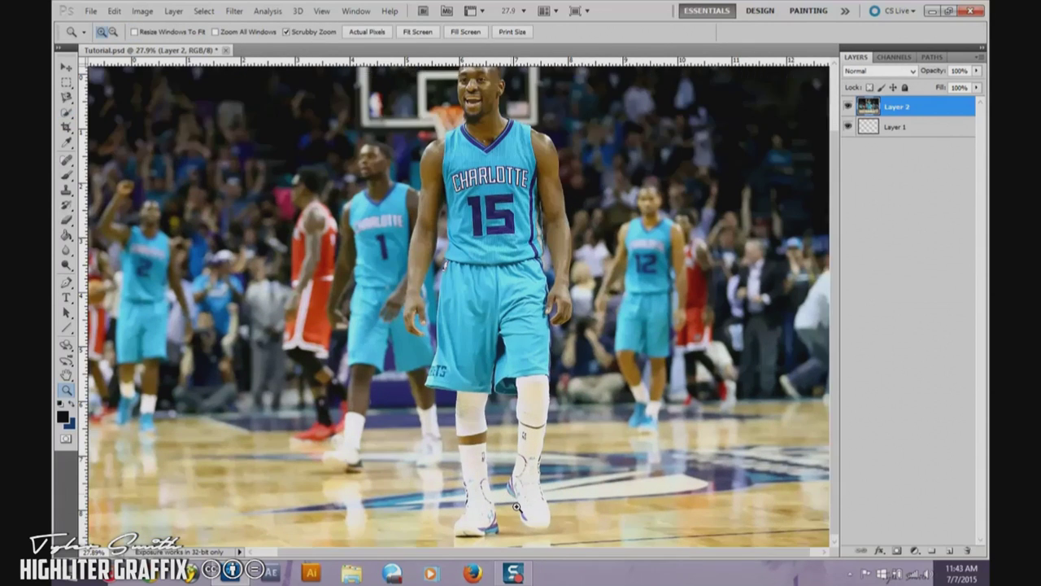
click(515, 506)
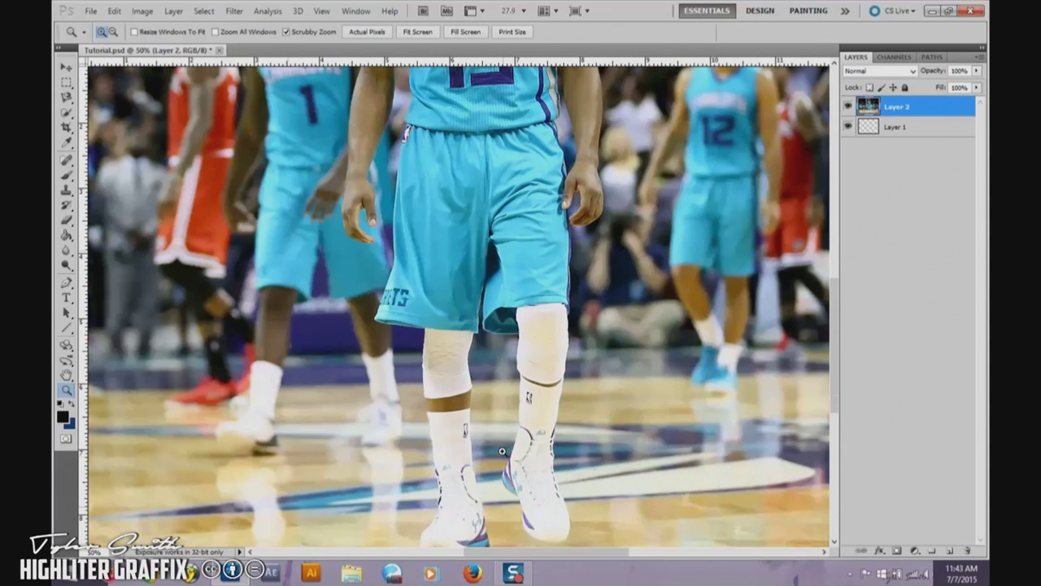
key(w)
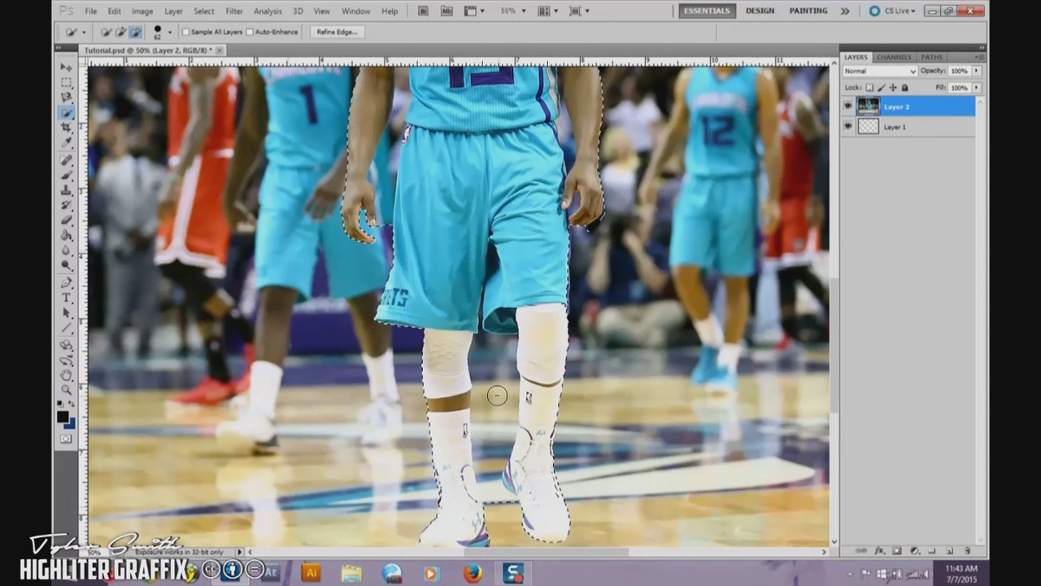
drag(496, 396, 497, 325)
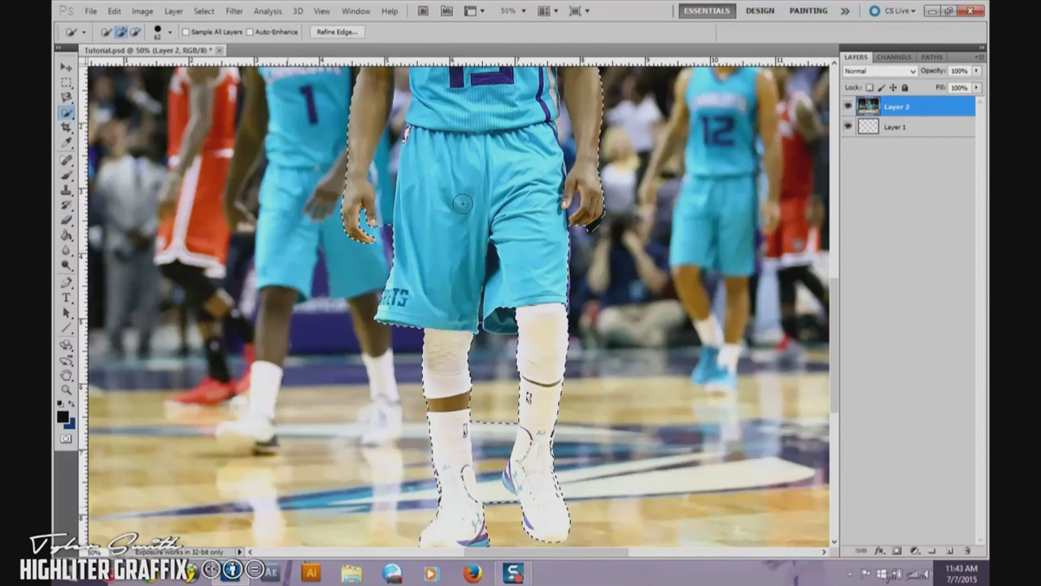
alt+click(506, 316)
click(135, 32)
click(492, 436)
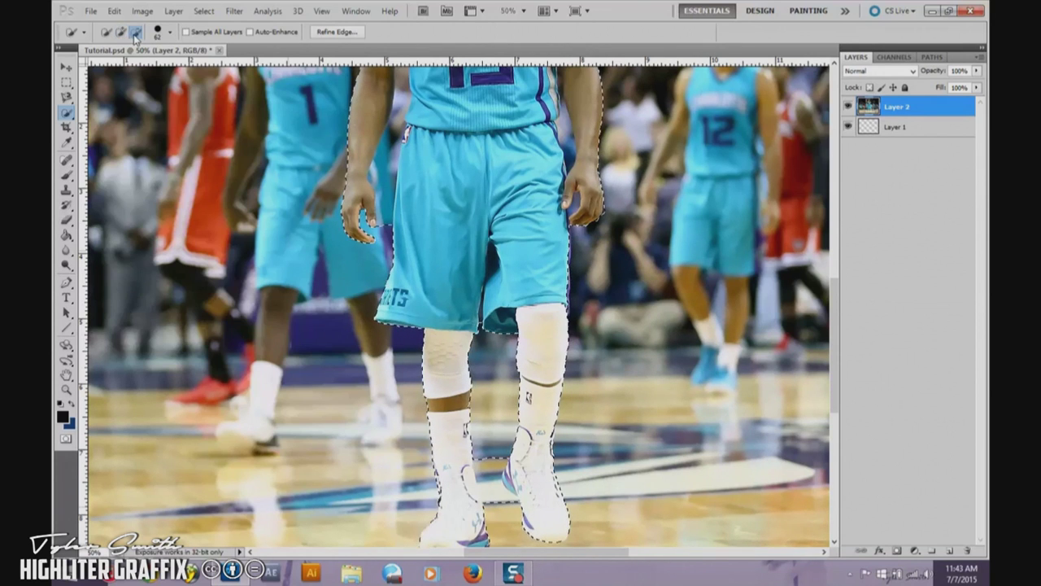
Switch to the Polygonal Lasso, copy the selected player onto a new layer, and hide the original photo layer.
click(67, 98)
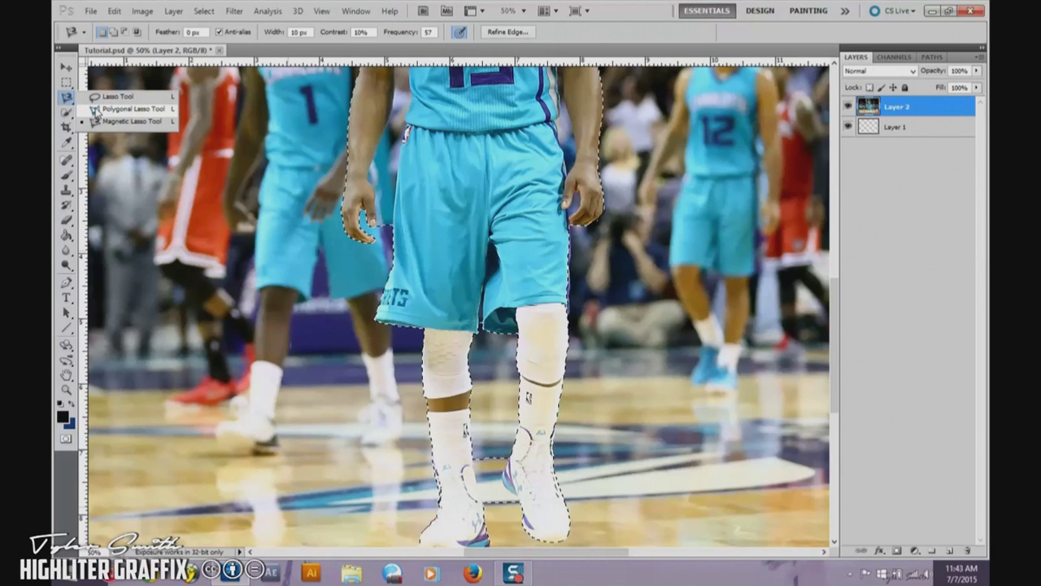
click(95, 109)
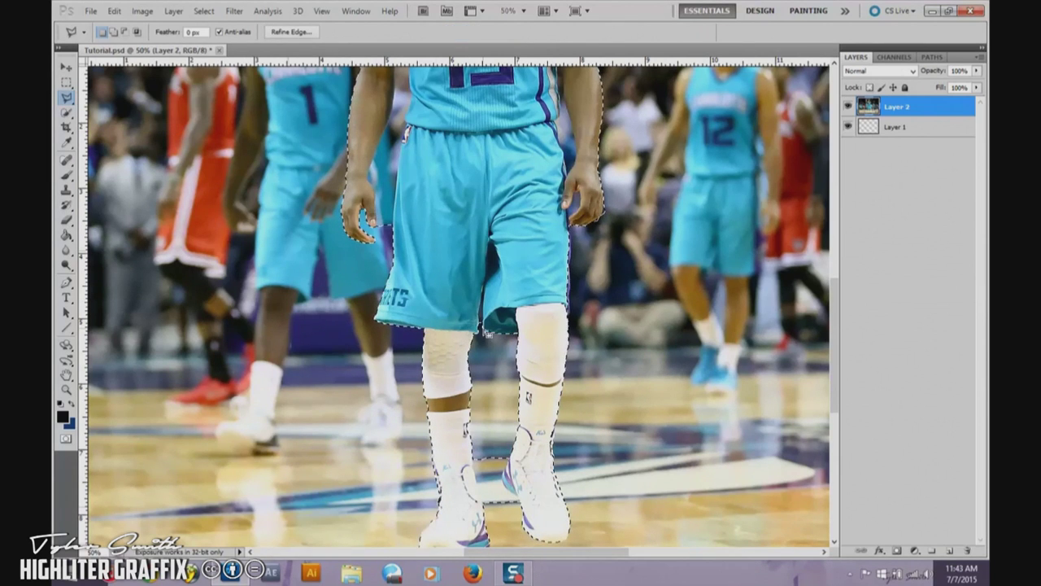
right_click(528, 289)
click(576, 395)
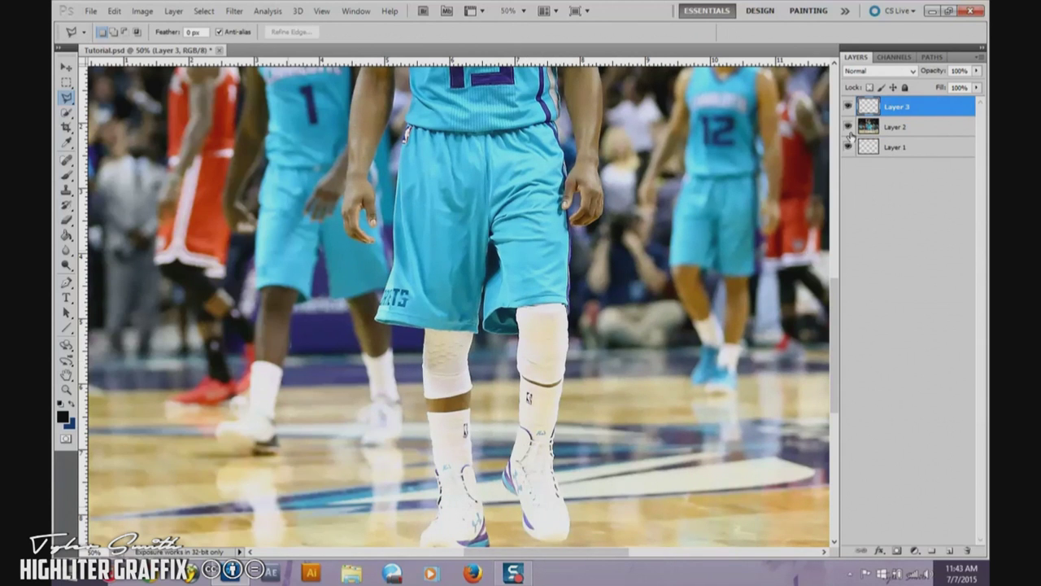
click(848, 128)
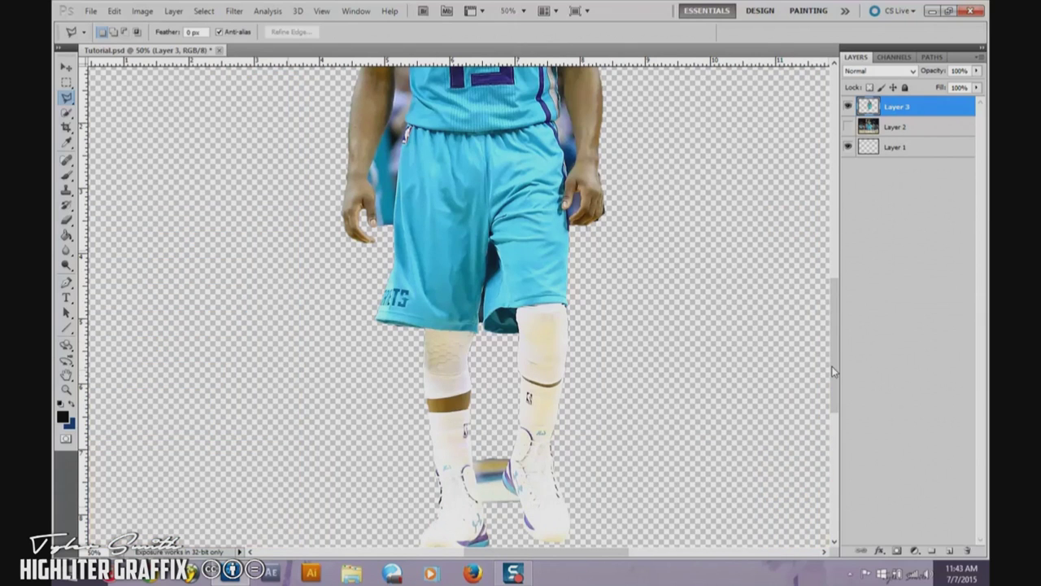
Outline the leftover floor patch between the player's shoes with a closed Polygonal Lasso selection.
drag(837, 358, 837, 376)
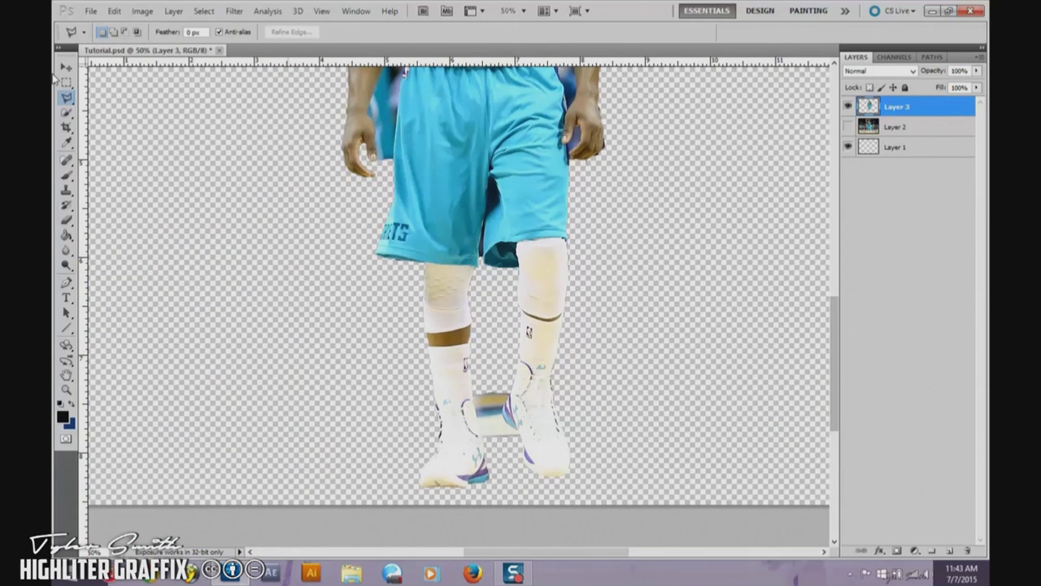
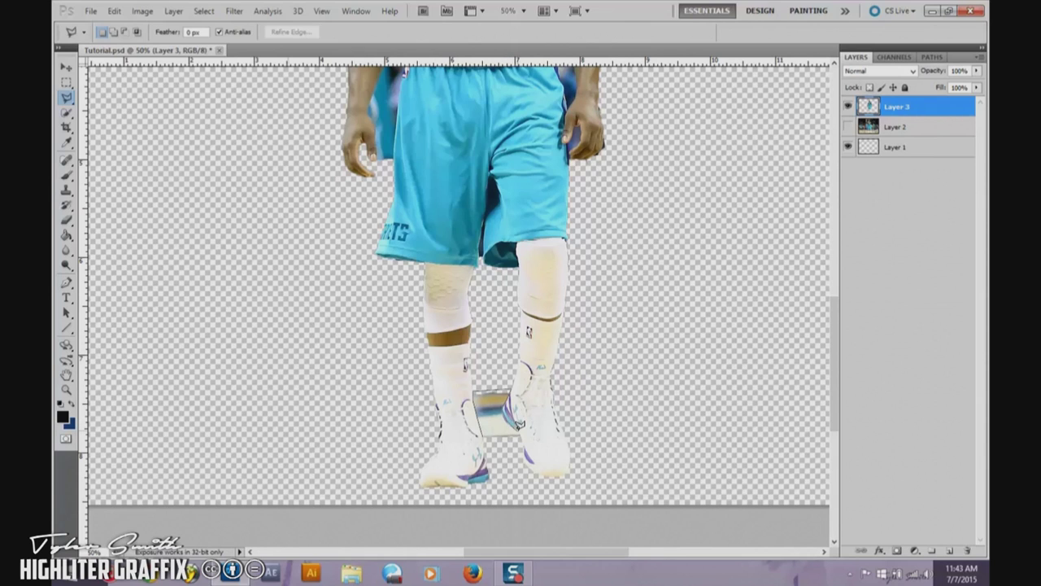
click(519, 435)
double_click(494, 440)
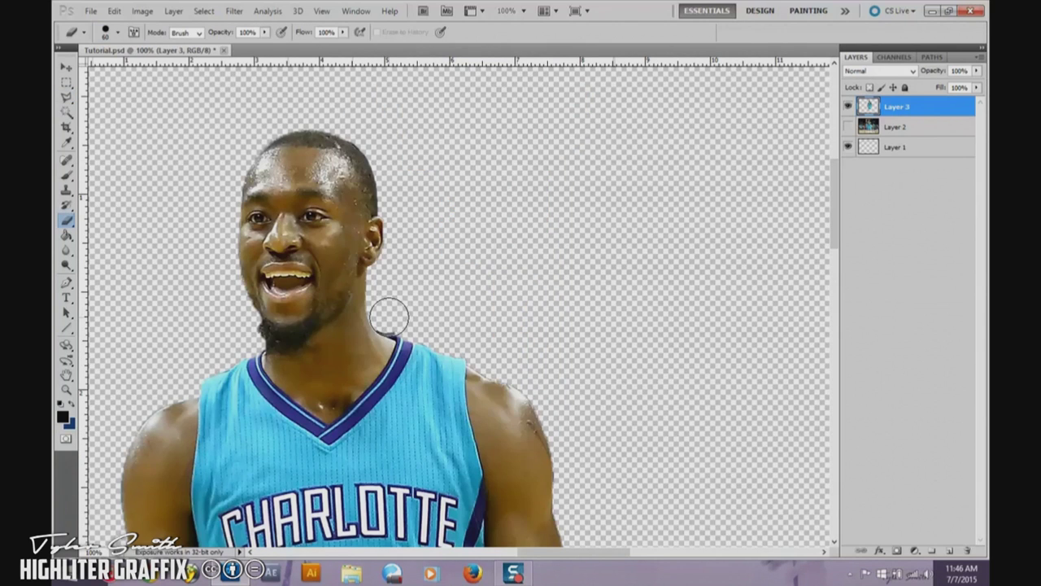
Switch to the Magic Wand tool for cleaning up the background left between the player's arm and torso.
key(z)
right_click(453, 295)
click(472, 305)
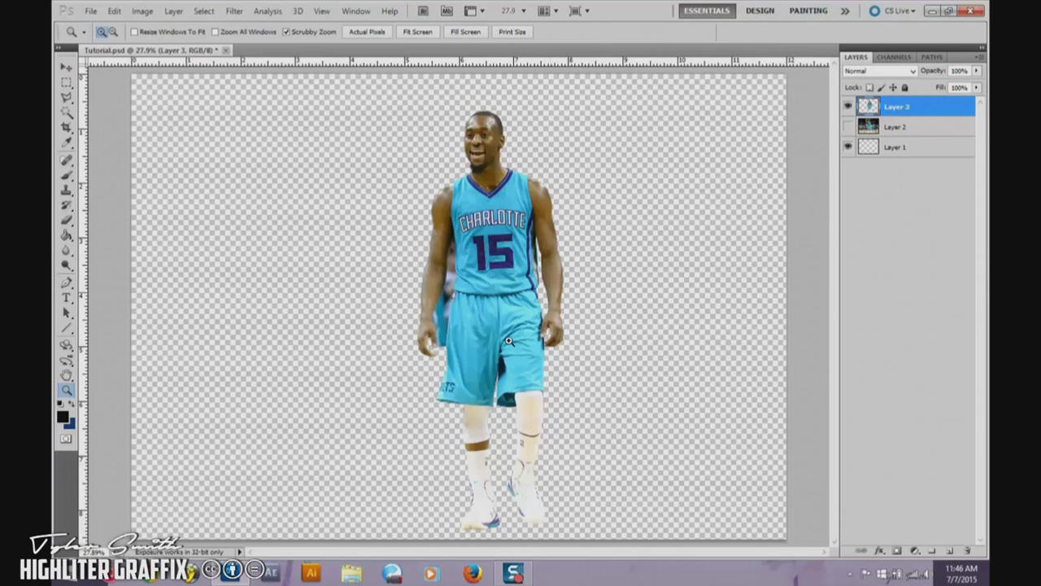
click(441, 297)
click(439, 287)
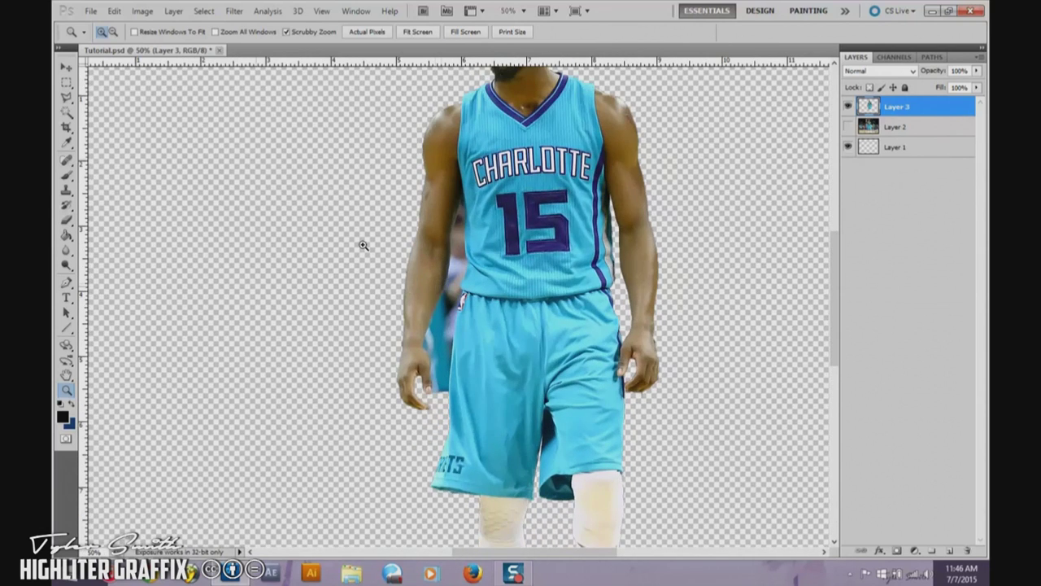
click(69, 112)
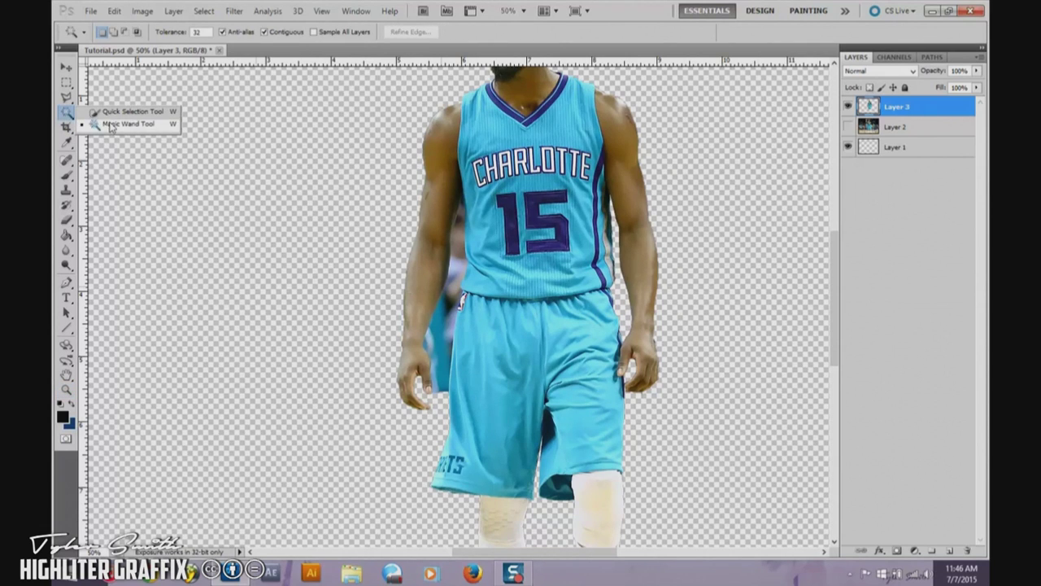
click(109, 114)
click(67, 112)
drag(92, 125, 113, 127)
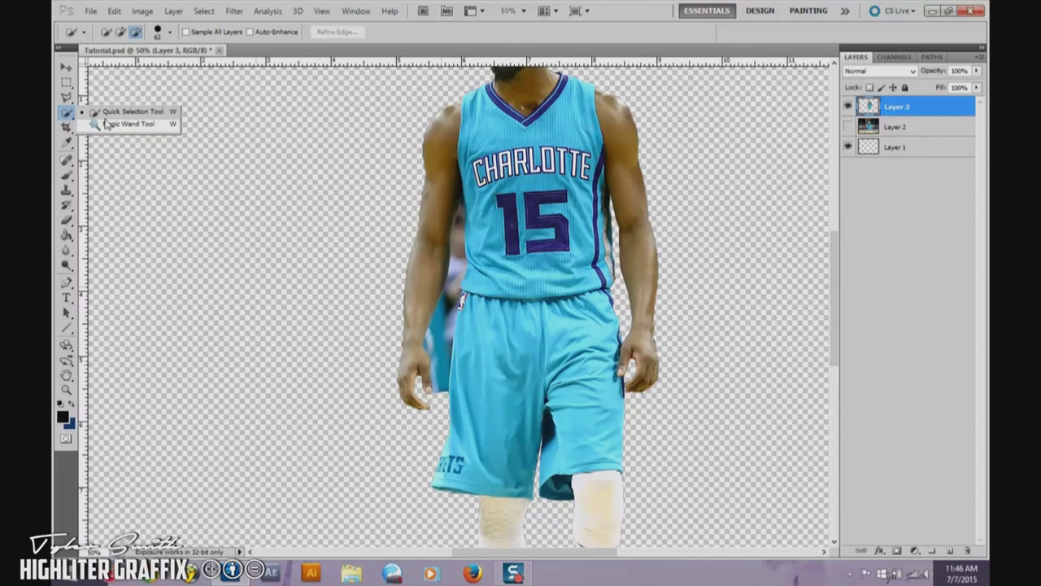
drag(104, 125, 104, 125)
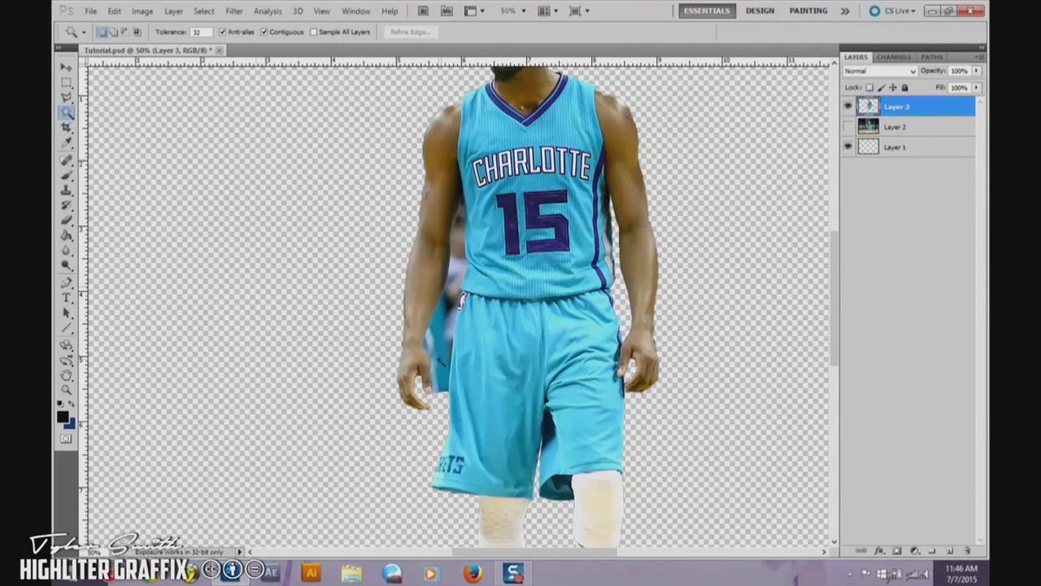
Select leftover background patches between the arm and the jersey and shorts with the Magic Wand, clear pieces of them, and deselect.
scroll(442, 360, up, 1)
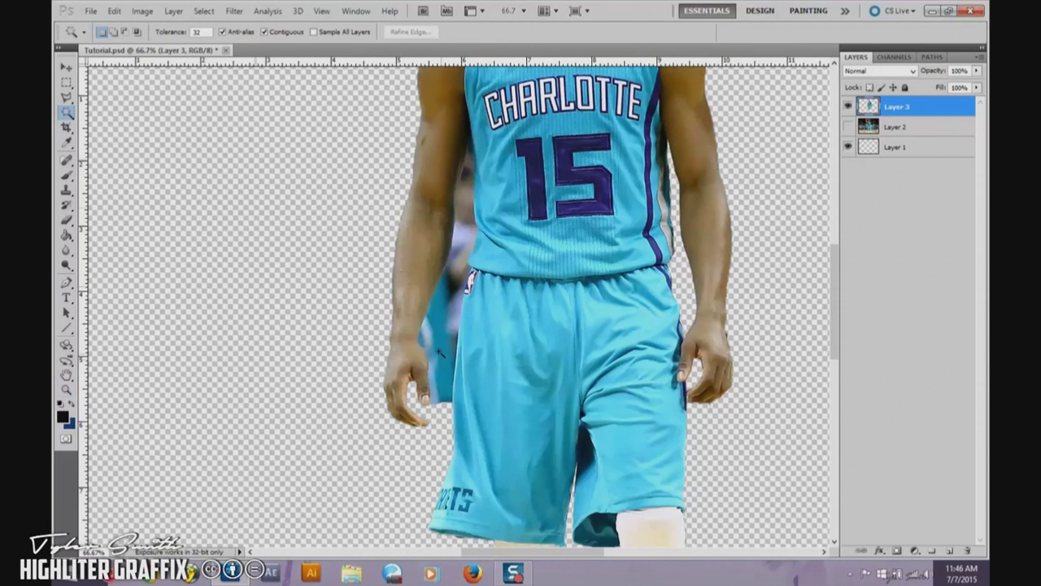
click(453, 288)
key(ctrl+d)
click(433, 377)
key(ctrl+d)
click(465, 218)
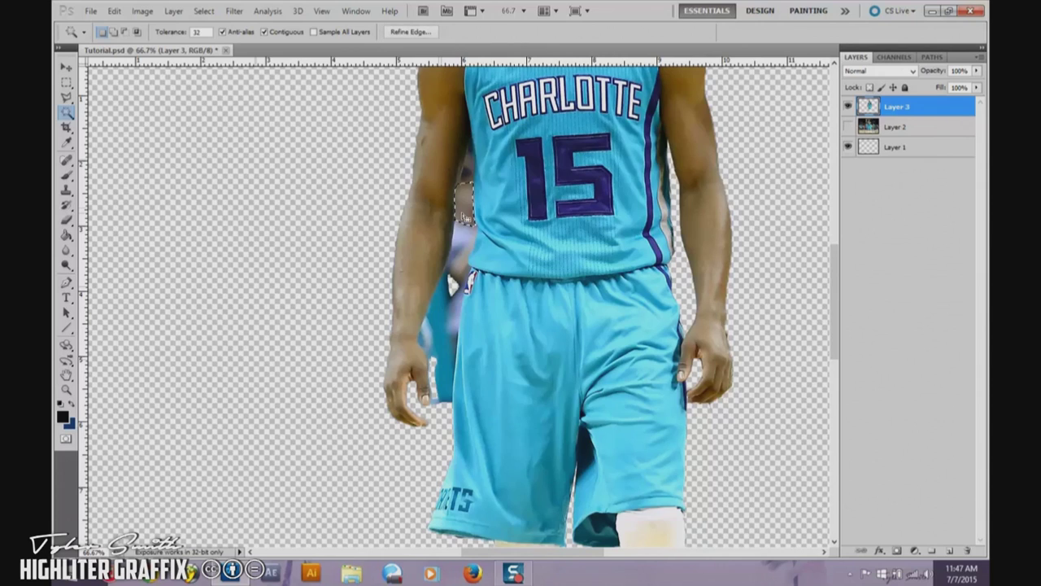
key(ctrl+d)
click(444, 296)
key(ctrl+d)
click(432, 338)
key(ctrl+d)
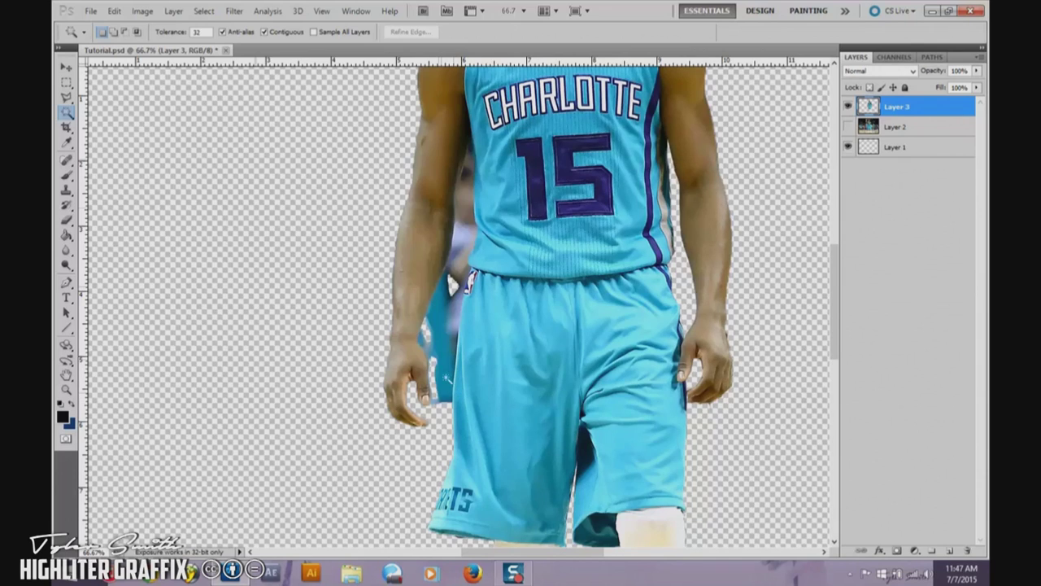
Try Magic Wand selections on the remaining teal and dark patches beside the arm, deselecting after each.
click(444, 374)
key(ctrl+d)
click(463, 215)
key(ctrl+d)
click(463, 170)
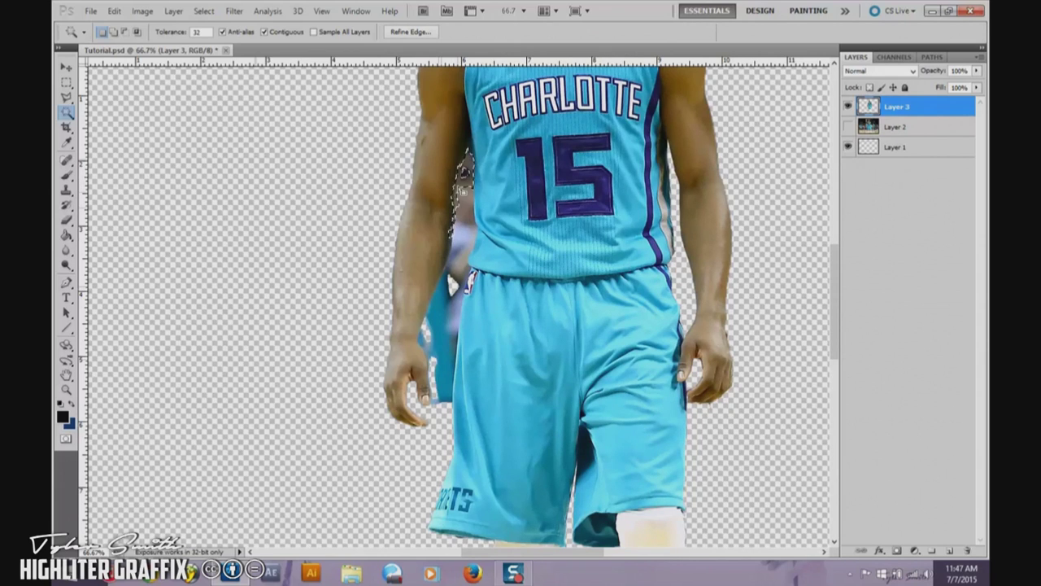
key(ctrl+d)
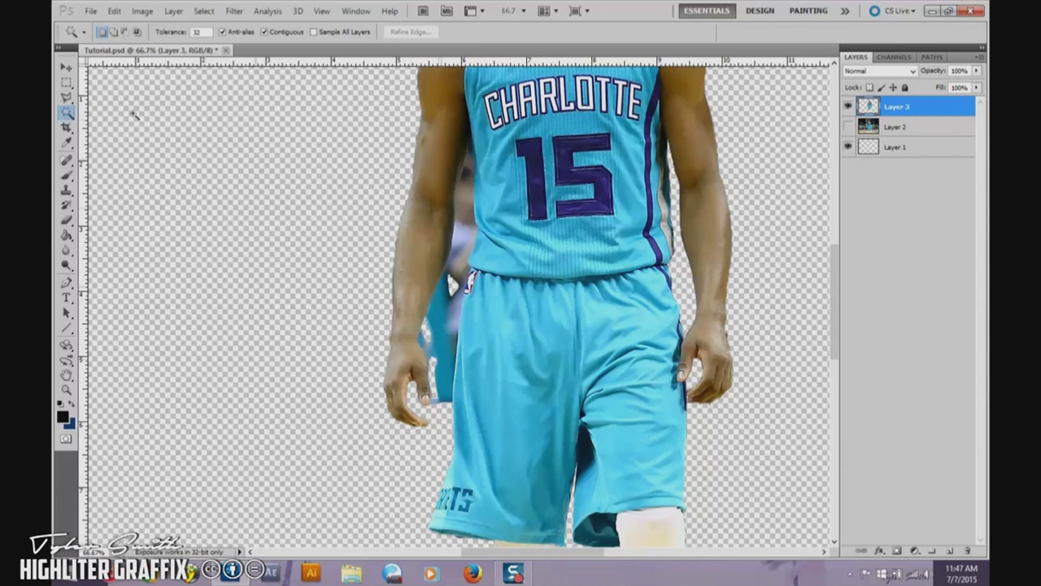
Outline the background remnant between the forearm and the shorts with the Polygonal Lasso, delete it, and deselect.
click(66, 98)
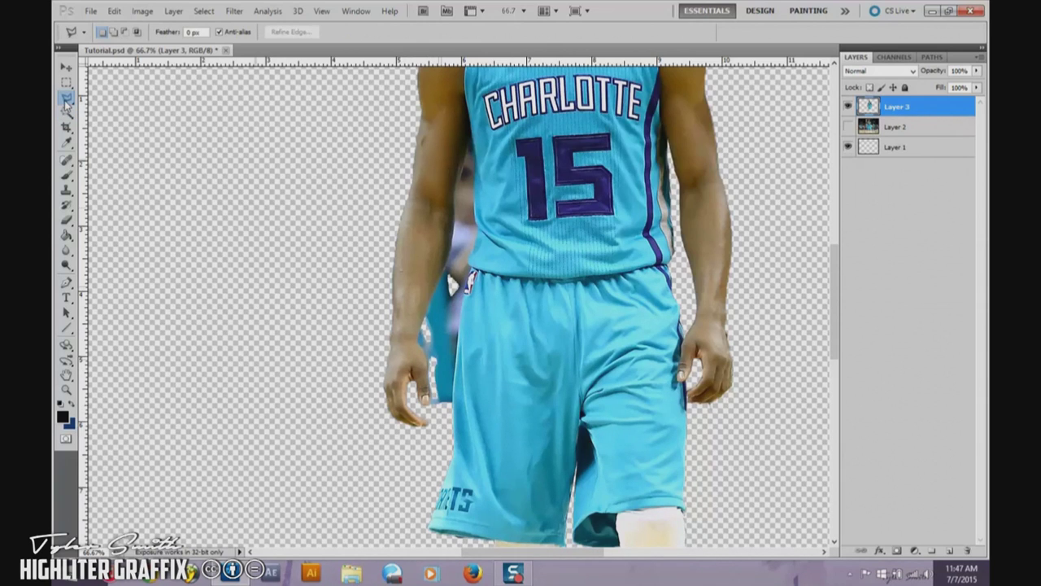
click(66, 104)
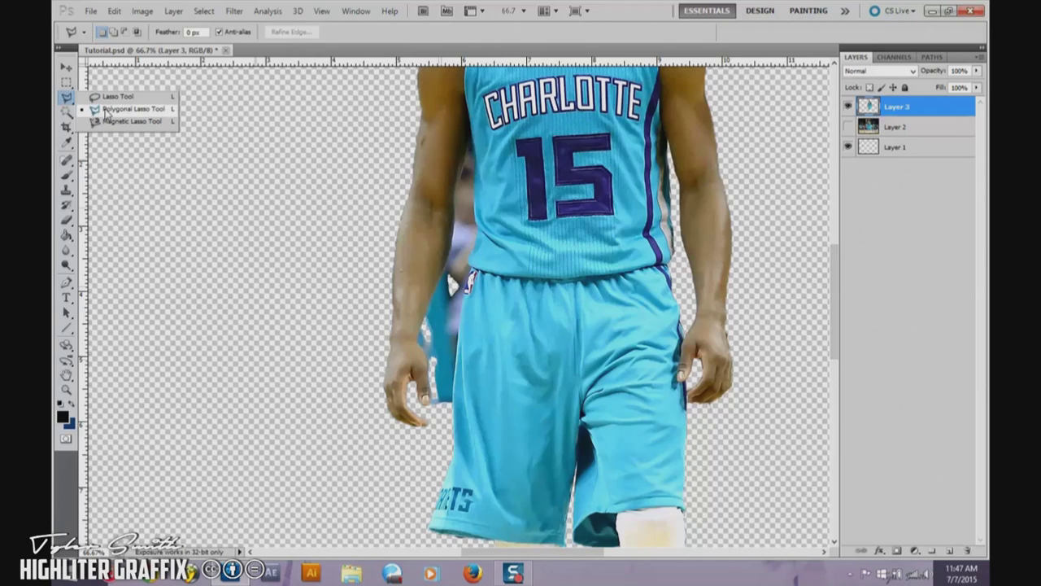
drag(106, 113, 108, 113)
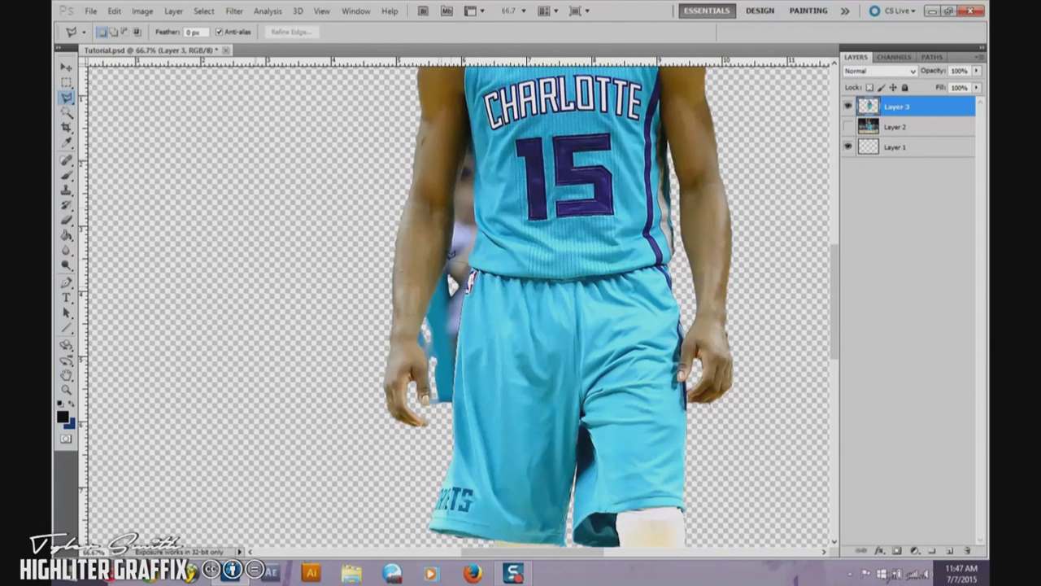
click(441, 306)
click(451, 402)
key(Delete)
key(Delete)
key(ctrl+d)
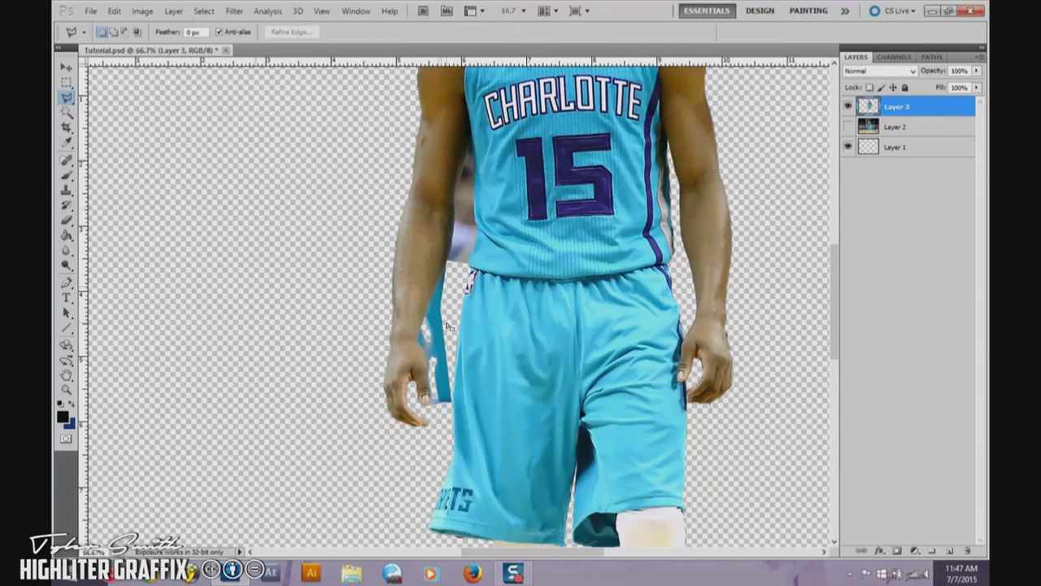
Erase part of the teal remnant near the wrist and a stroke across the jersey's hem with a 60 px Eraser.
key(b)
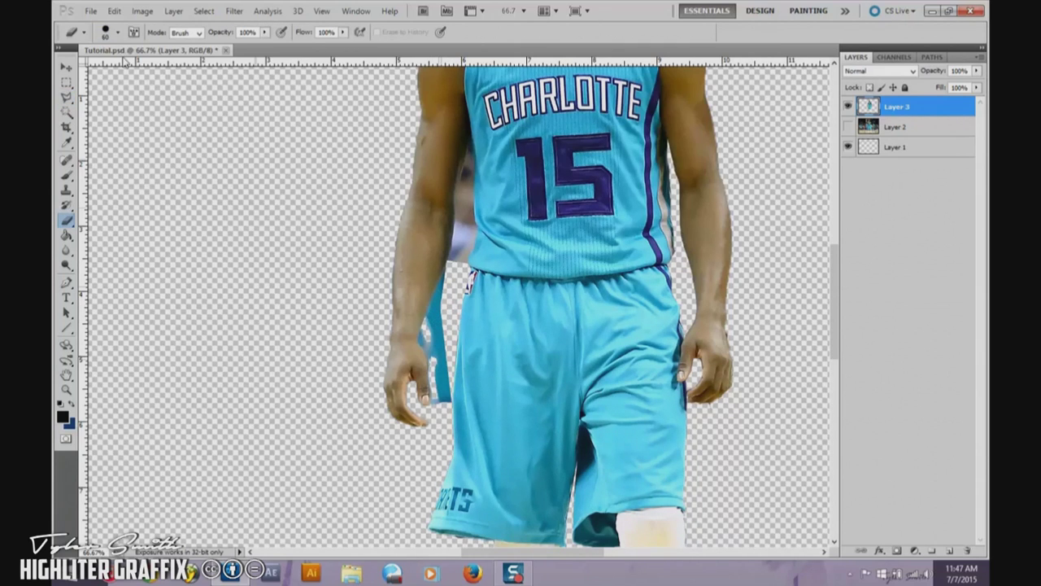
click(433, 333)
click(437, 340)
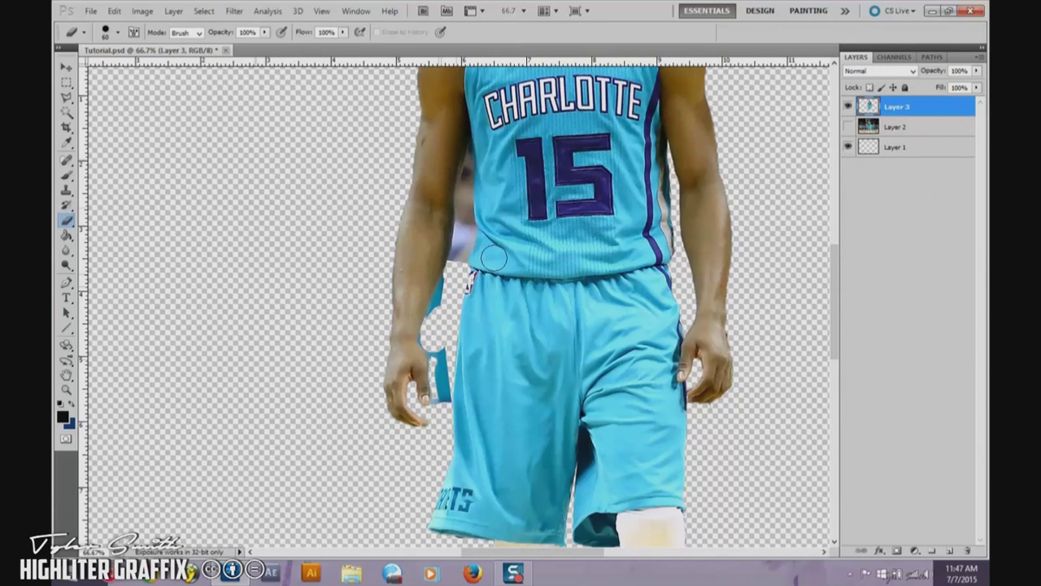
drag(473, 274, 501, 253)
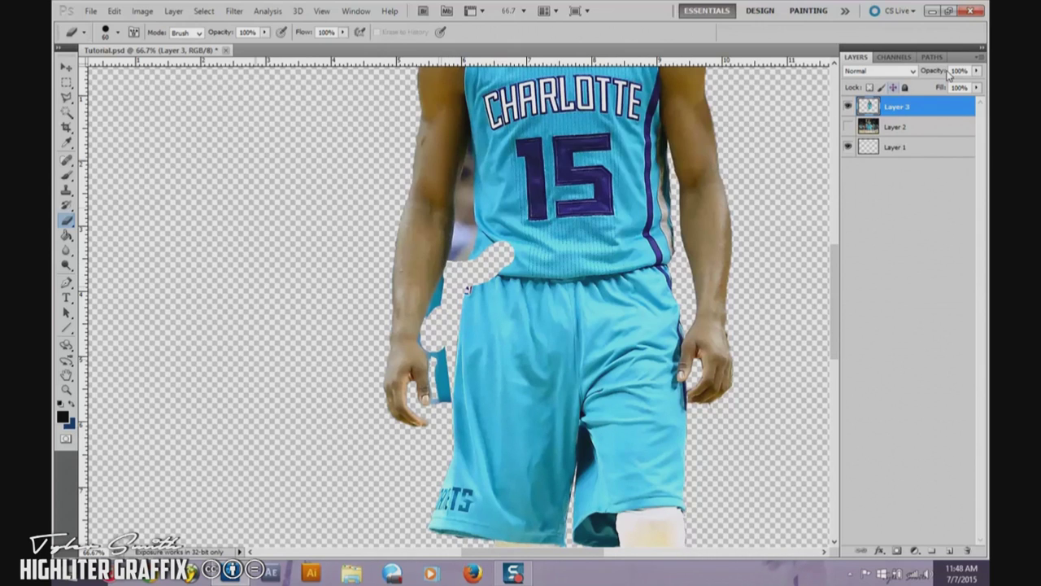
Show and activate Layer 2, then outline the waist area covering the erased hem with the Polygonal Lasso.
click(847, 128)
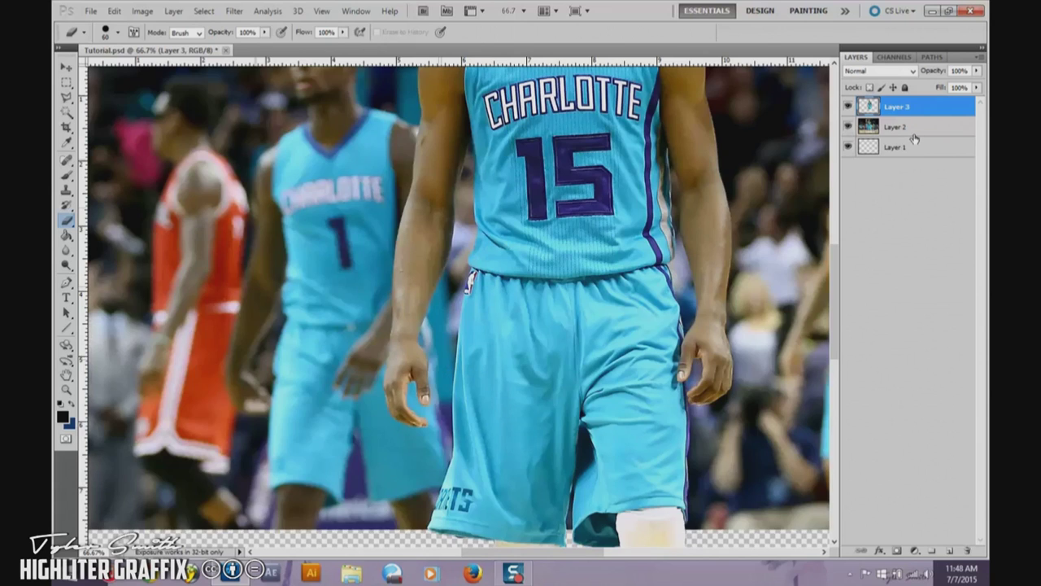
click(915, 136)
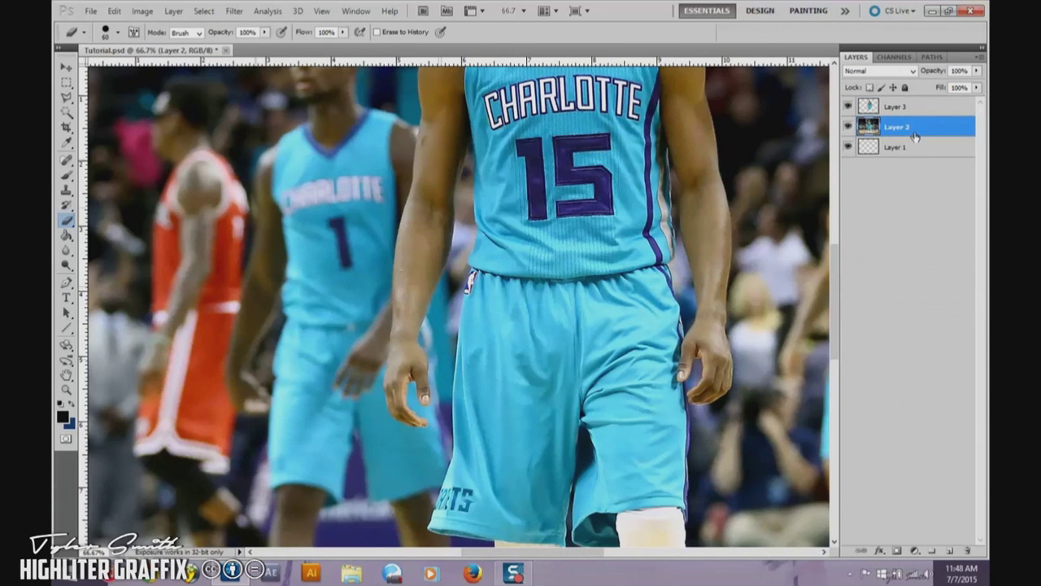
click(67, 97)
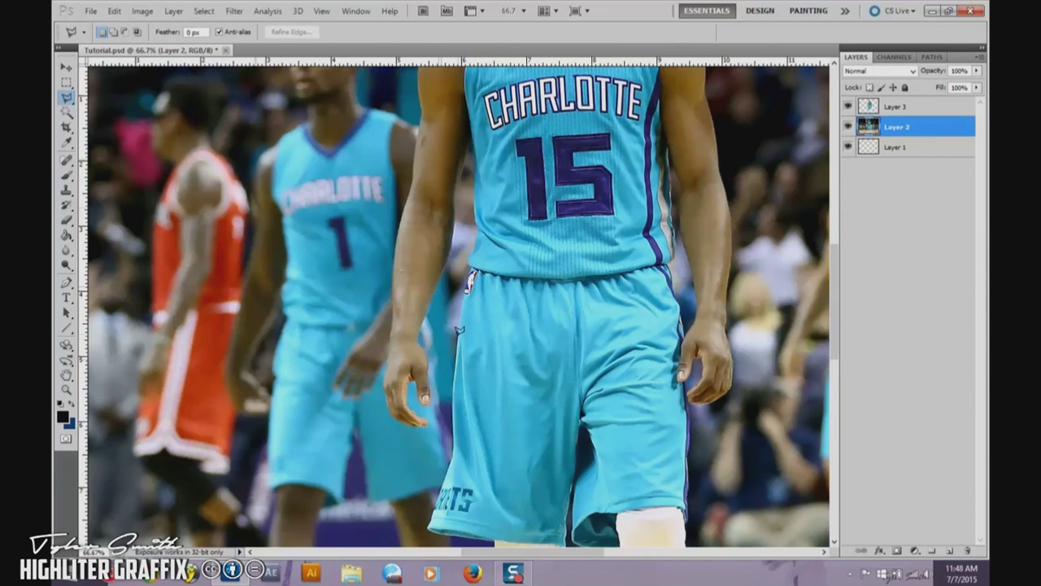
click(848, 127)
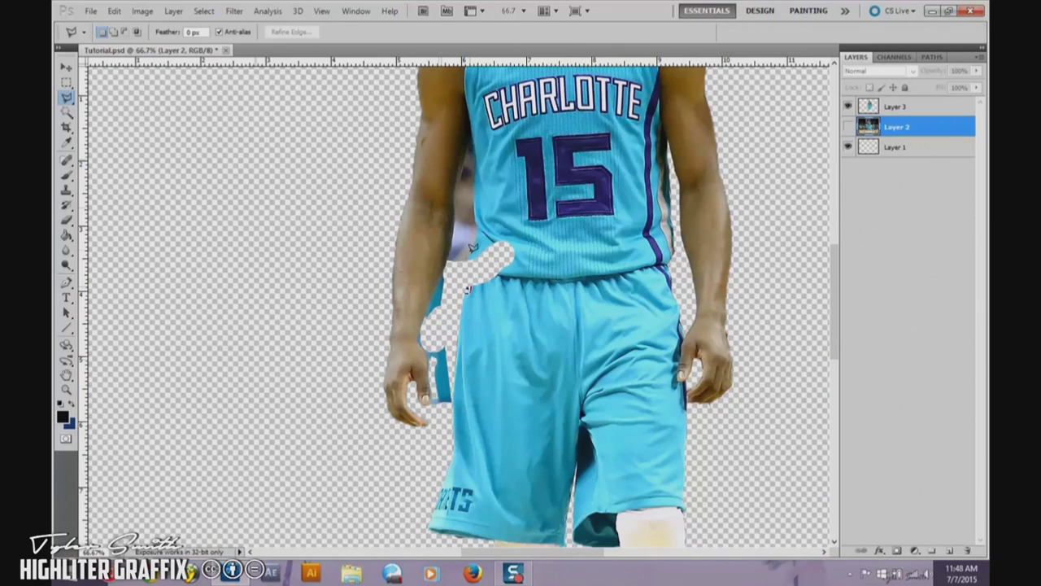
click(848, 127)
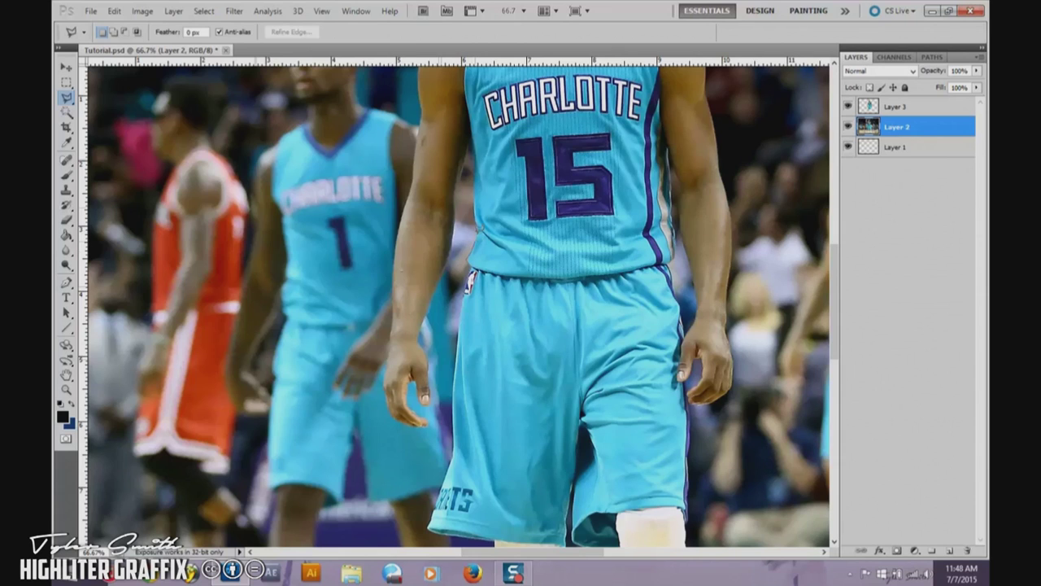
click(608, 299)
double_click(488, 333)
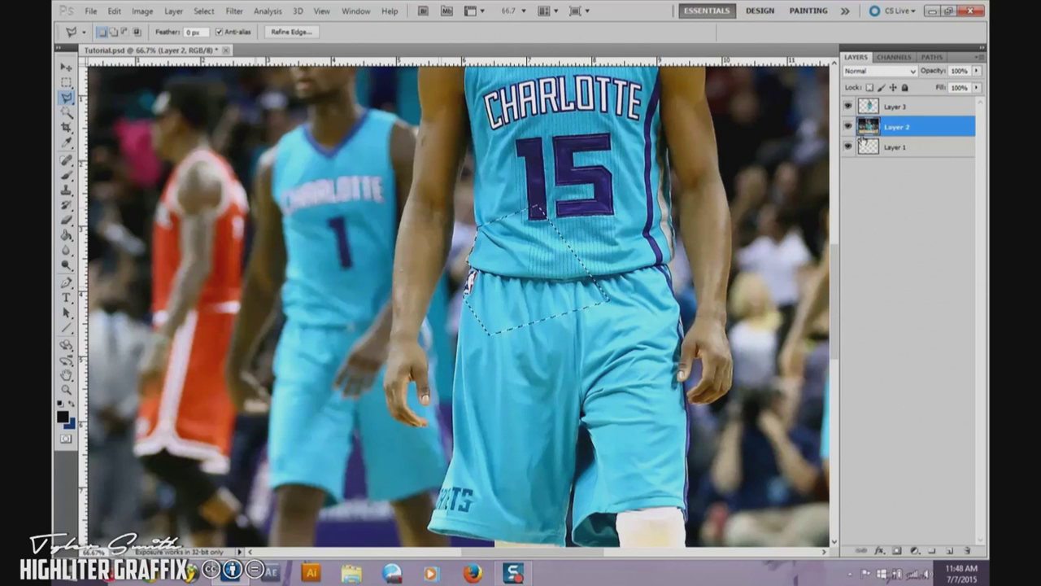
Copy the selected waist area to a new layer, then hide Layer 2 and check how the patch fills the erased hem.
right_click(519, 266)
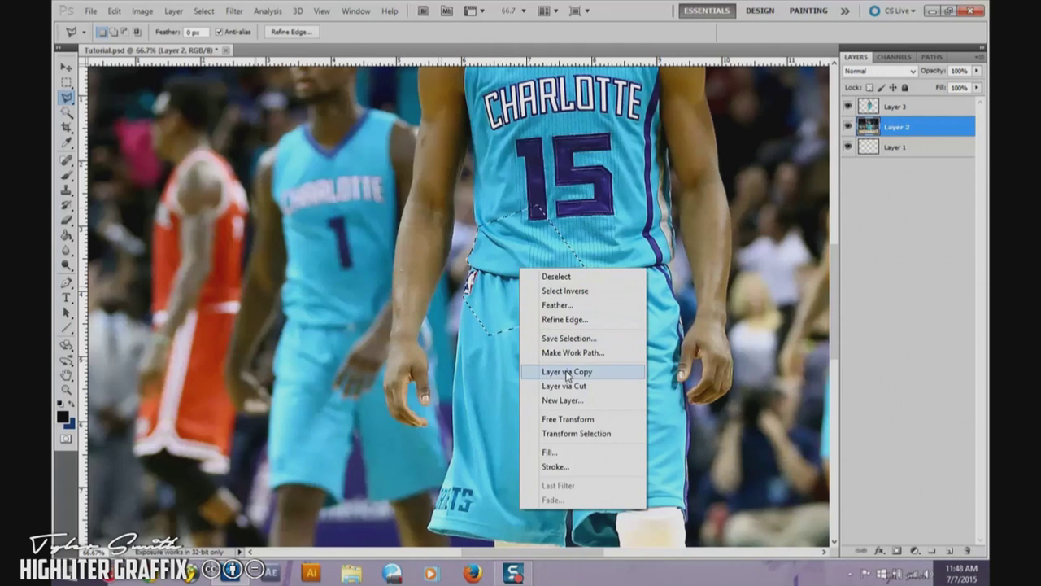
click(567, 372)
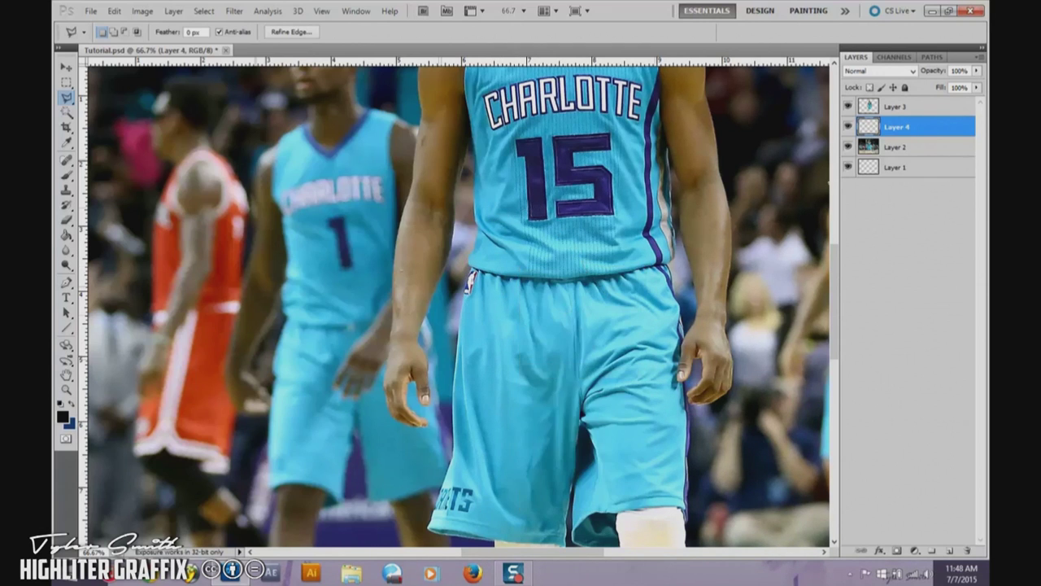
click(849, 148)
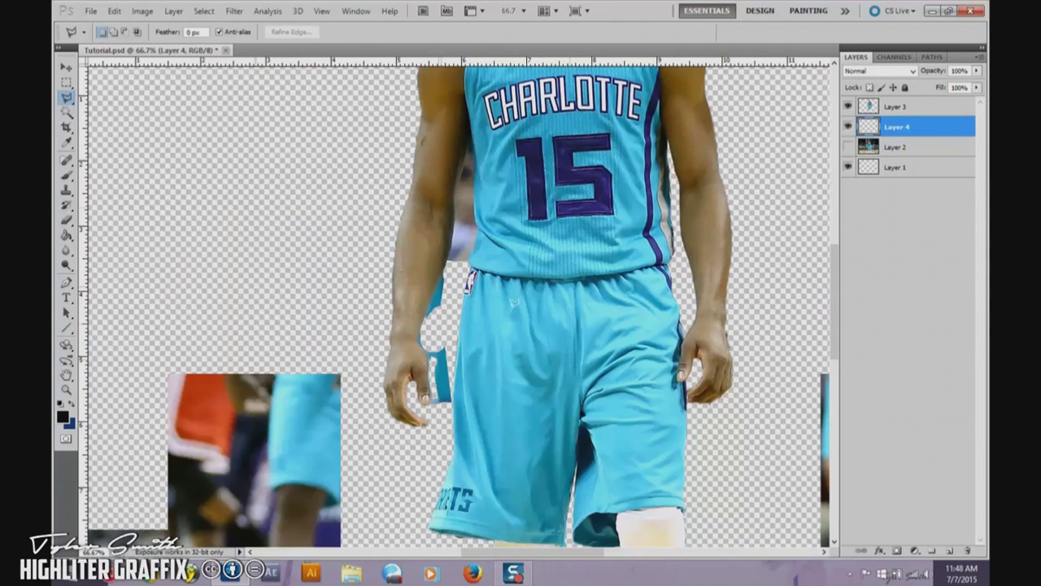
click(848, 127)
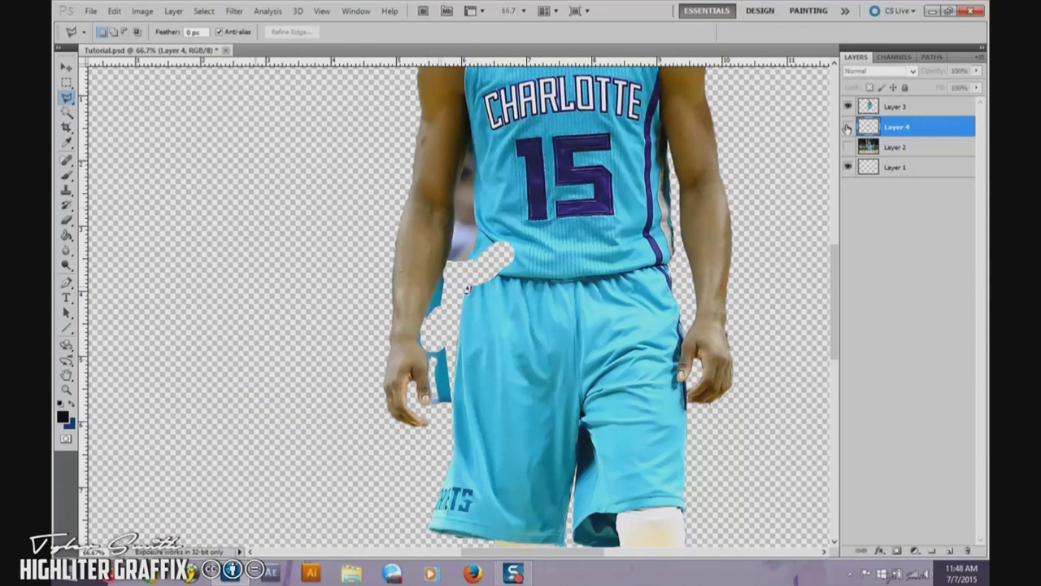
click(848, 127)
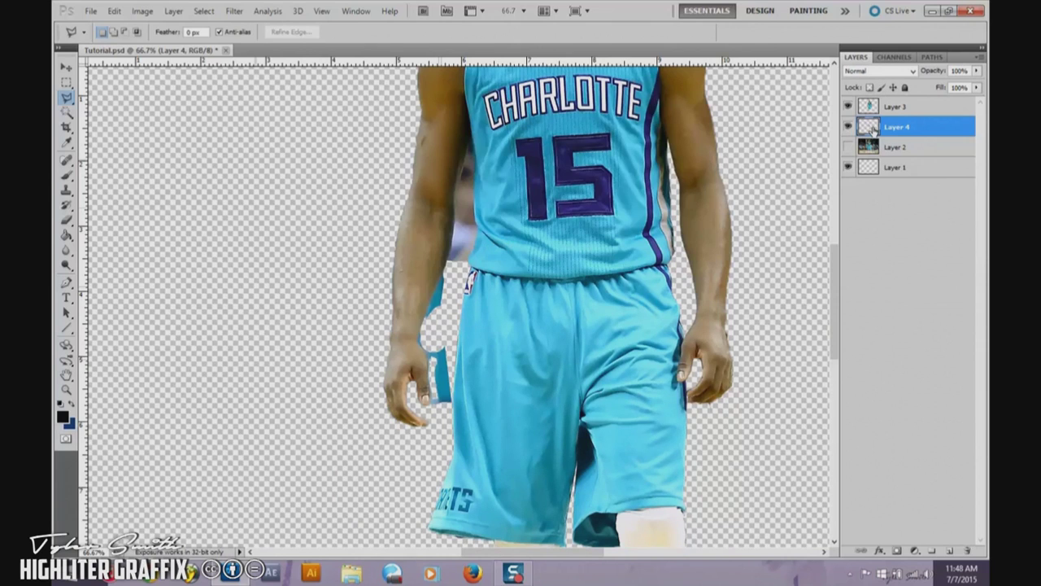
Merge Layer 3 and Layer 4 into one layer and check the repaired cutout against Layer 2.
click(909, 109)
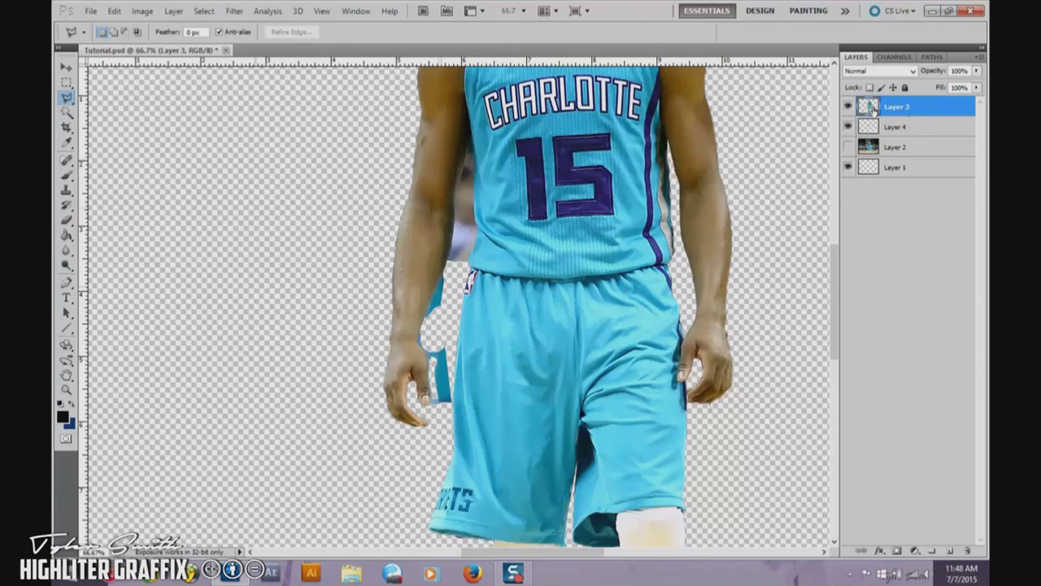
shift+click(903, 127)
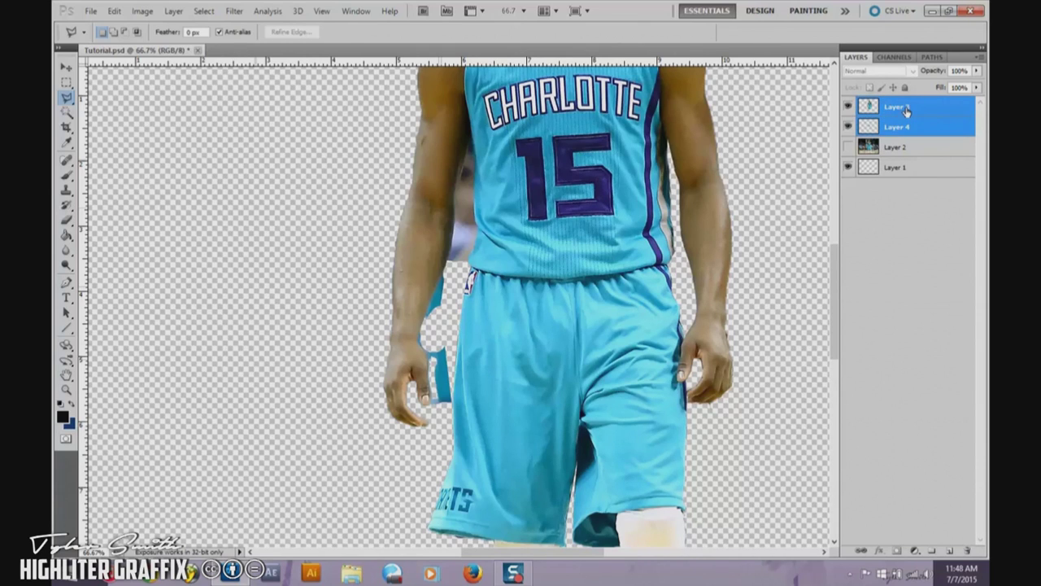
click(906, 111)
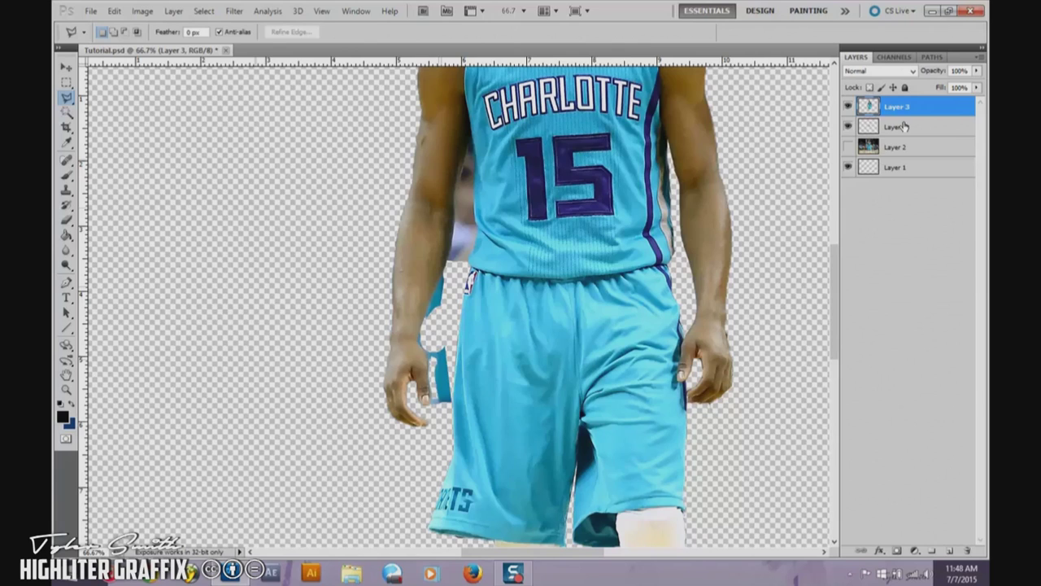
ctrl+click(905, 126)
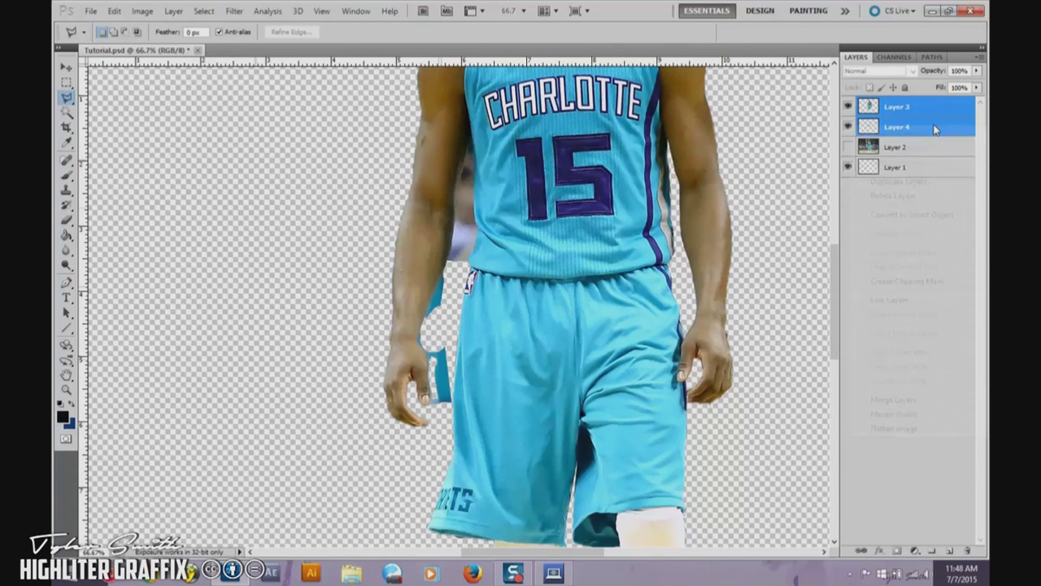
right_click(933, 129)
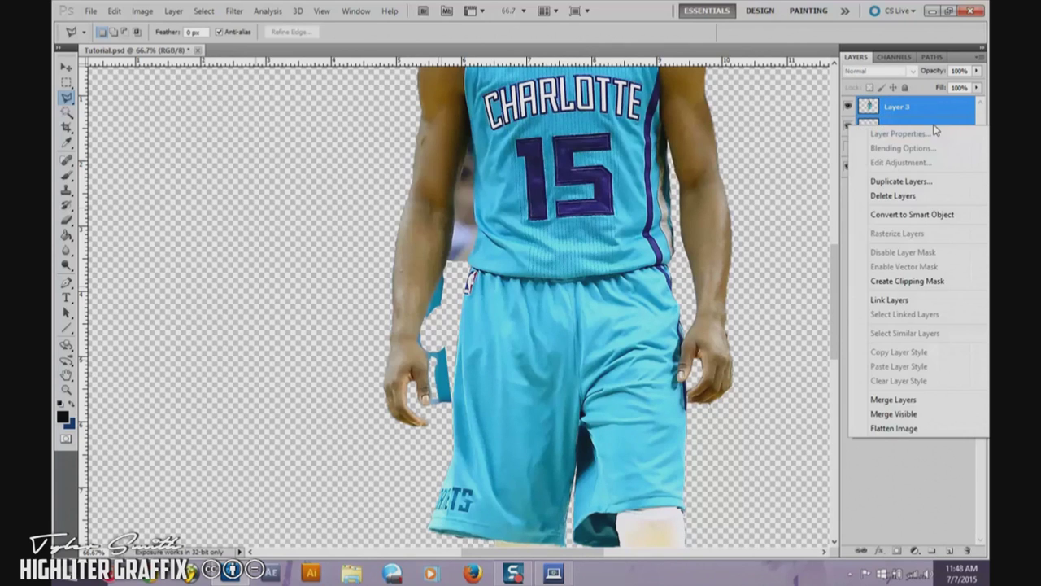
click(906, 400)
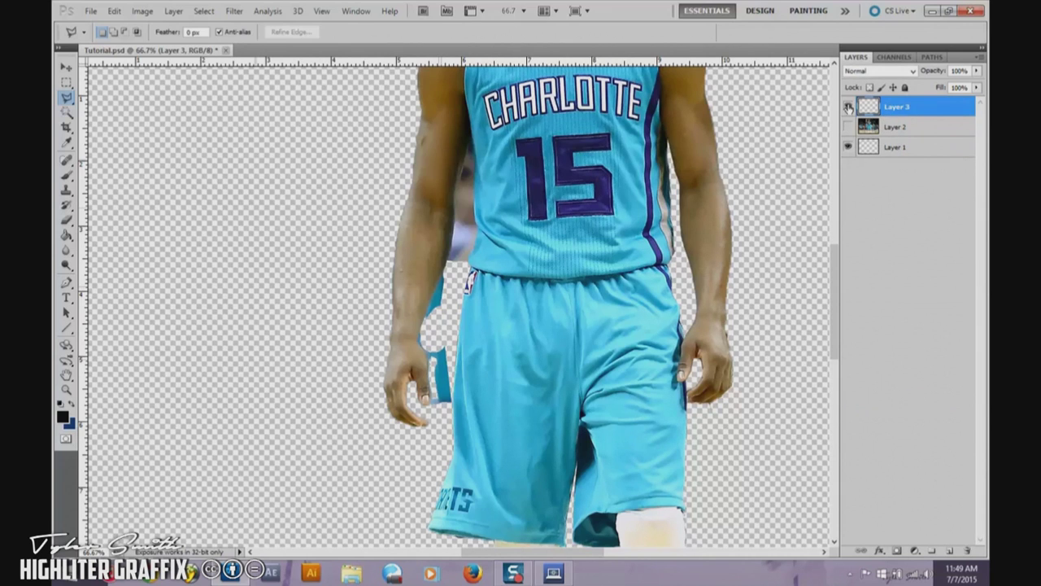
click(848, 126)
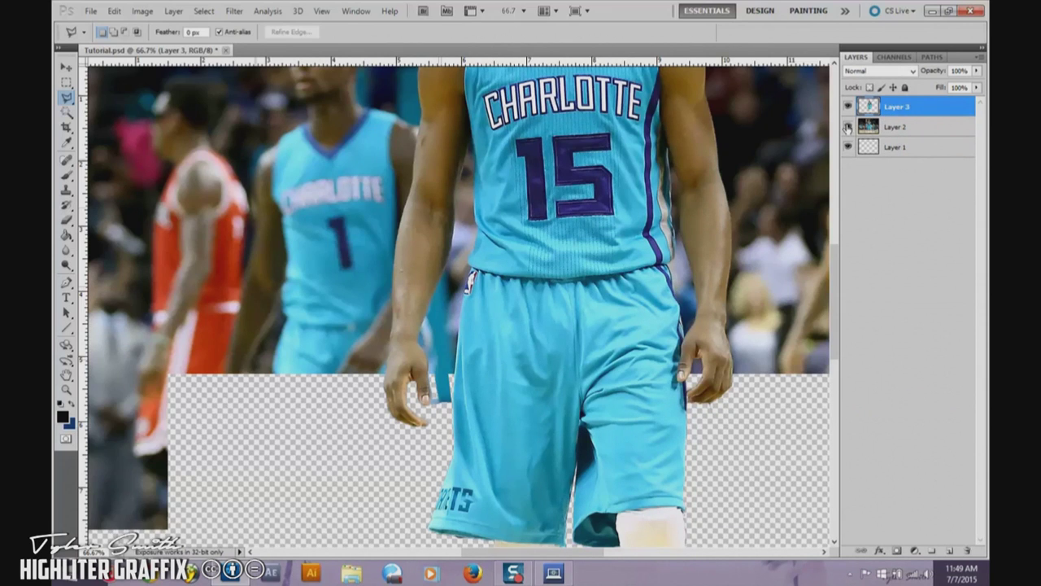
click(847, 127)
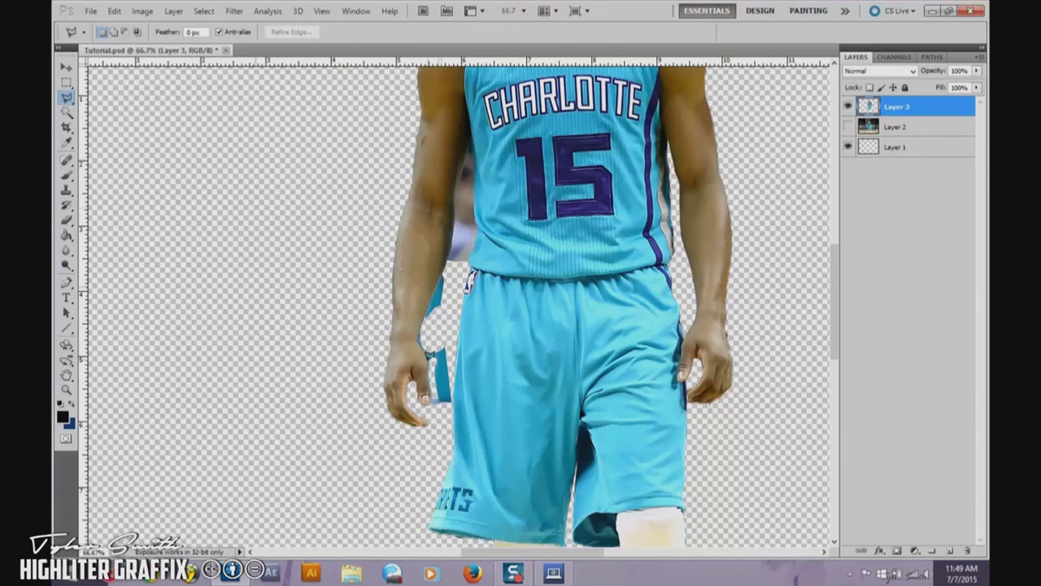
Outline the teal remnants between the forearm, hand and shorts with the Polygonal Lasso, delete them, and deselect.
click(430, 400)
click(430, 420)
click(448, 417)
click(457, 277)
click(446, 272)
double_click(448, 300)
key(Delete)
key(ctrl+d)
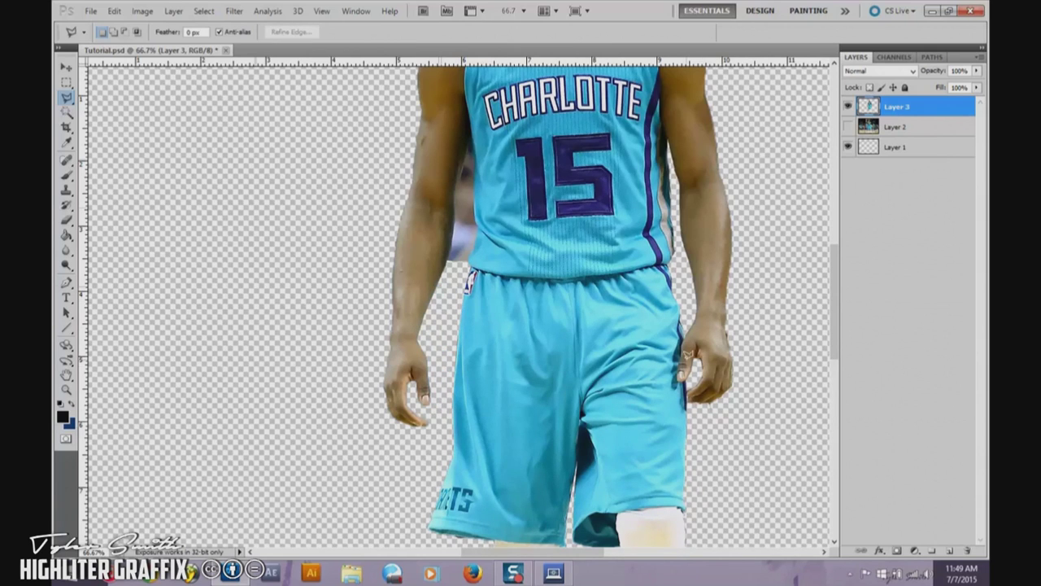
Fit the whole image on screen and compare the cutout with the original photo by showing and hiding Layer 2.
scroll(685, 354, up, 3)
scroll(579, 318, up, 2)
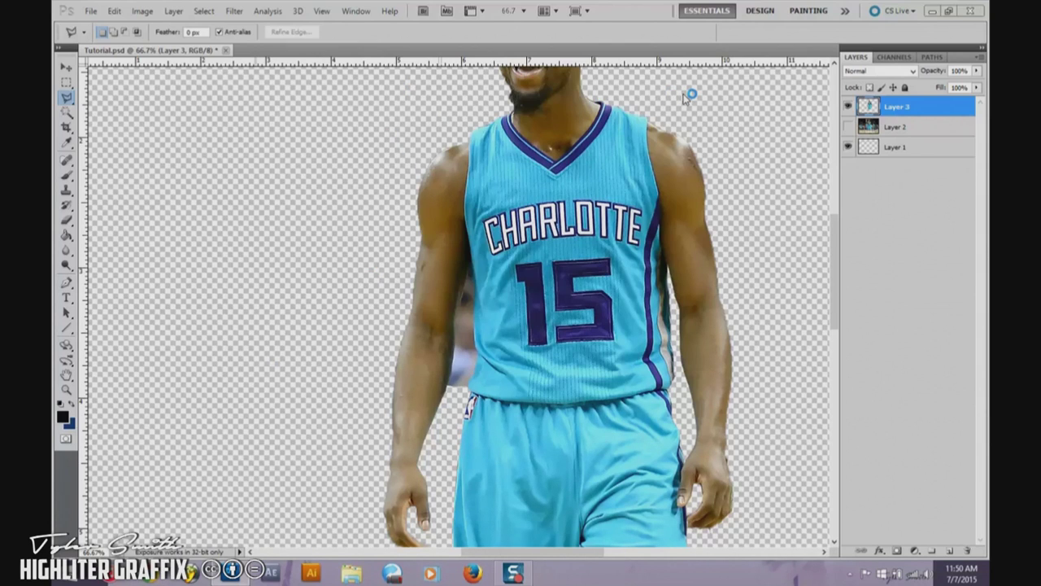
key(z)
right_click(614, 193)
click(638, 201)
key(v)
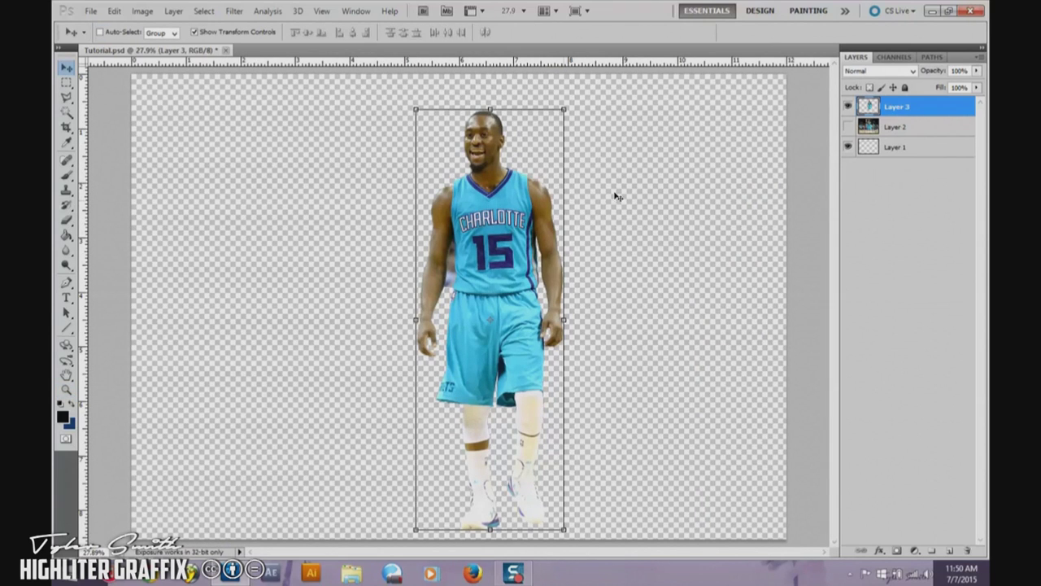
click(847, 127)
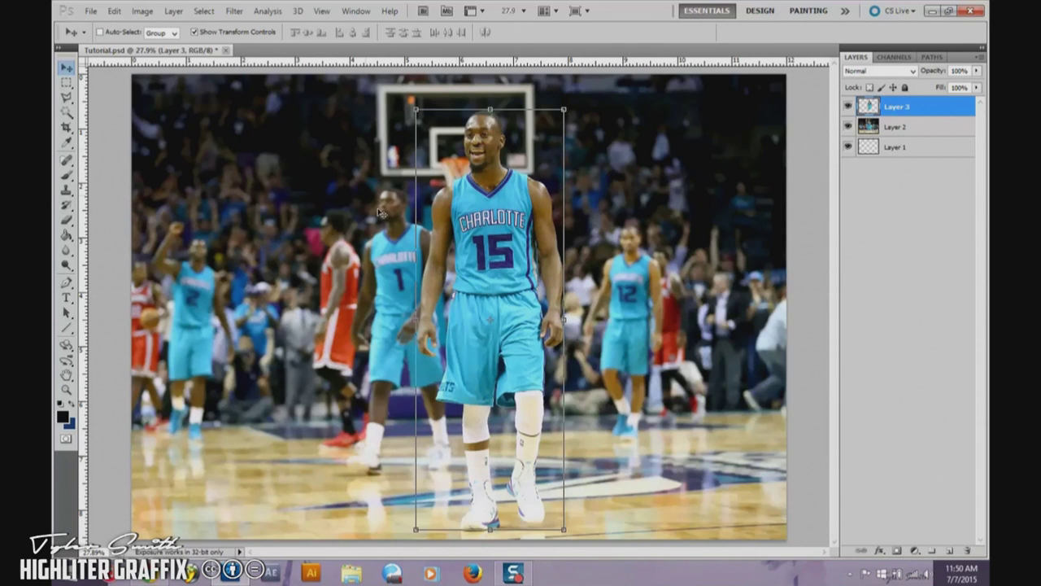
click(848, 128)
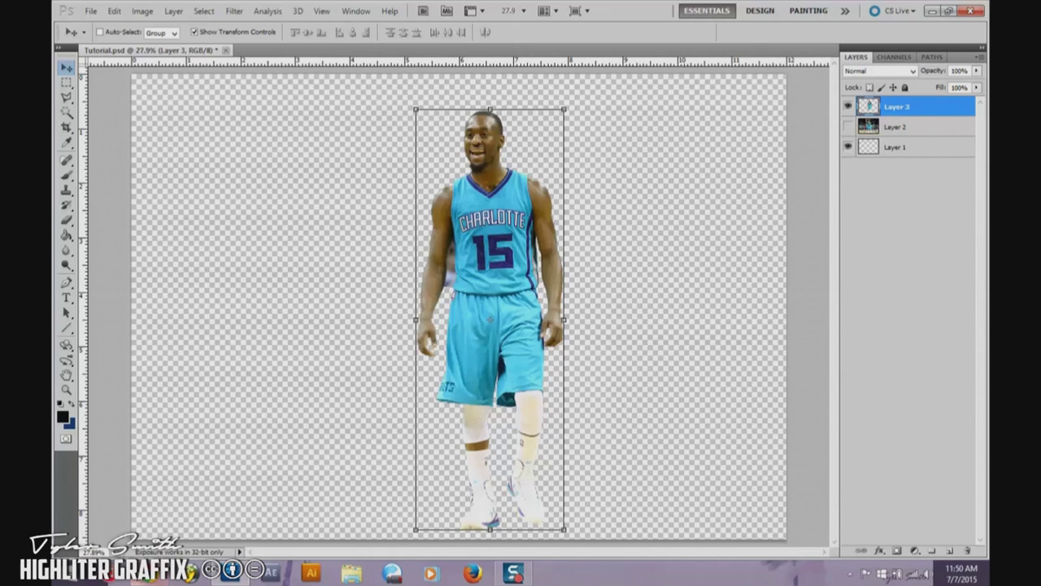
click(149, 575)
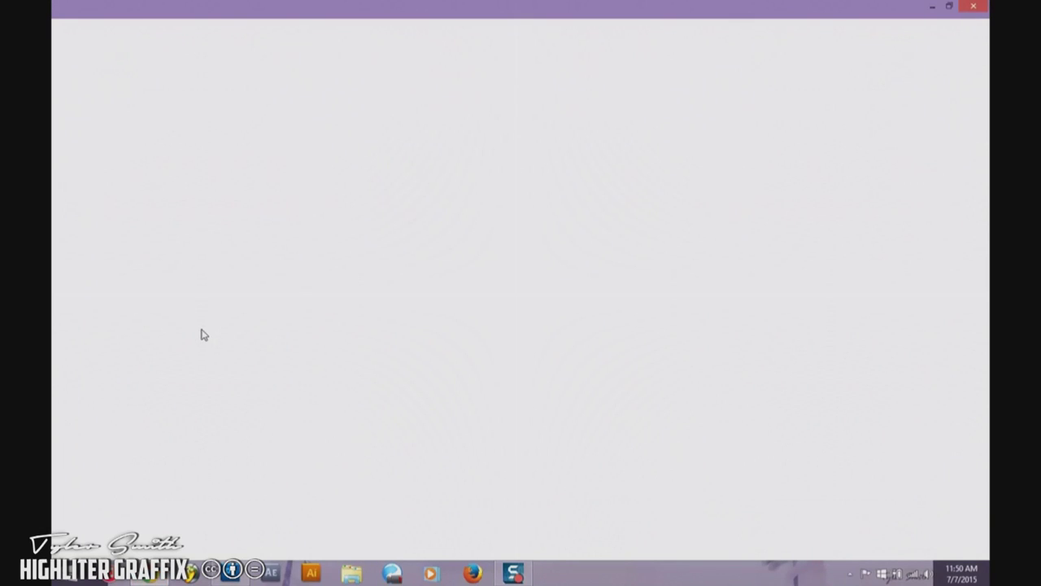
click(231, 573)
Outline the background remnant between the upper arm and the jersey's side with the Polygonal Lasso, delete it, and deselect.
key(z)
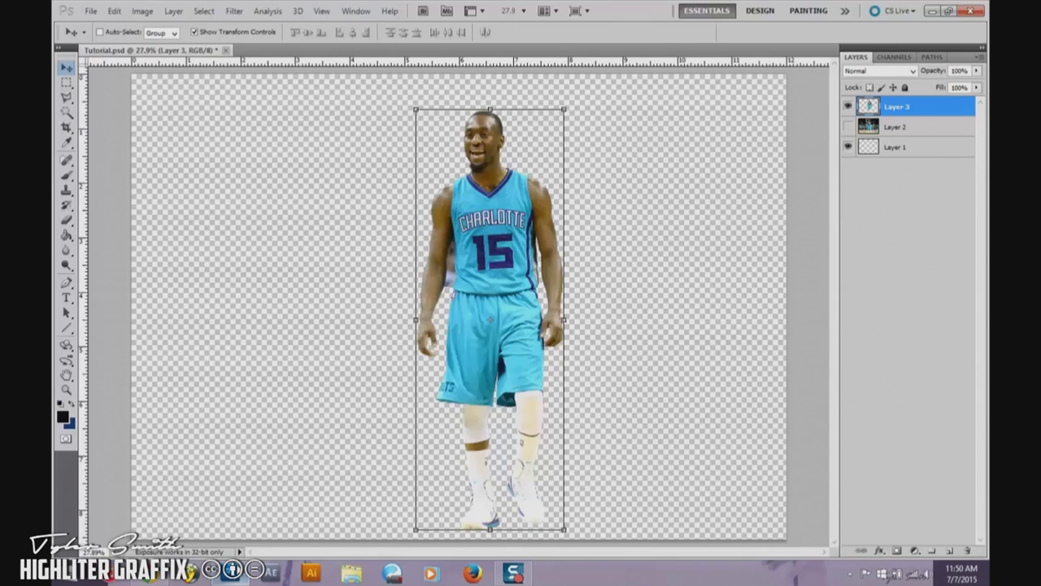
click(450, 248)
click(448, 262)
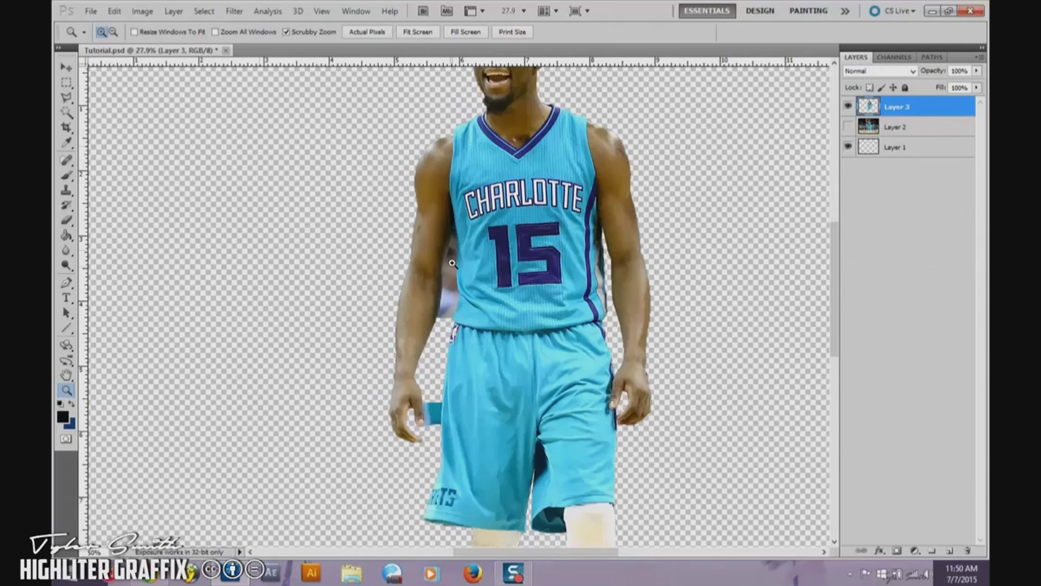
click(450, 259)
key(l)
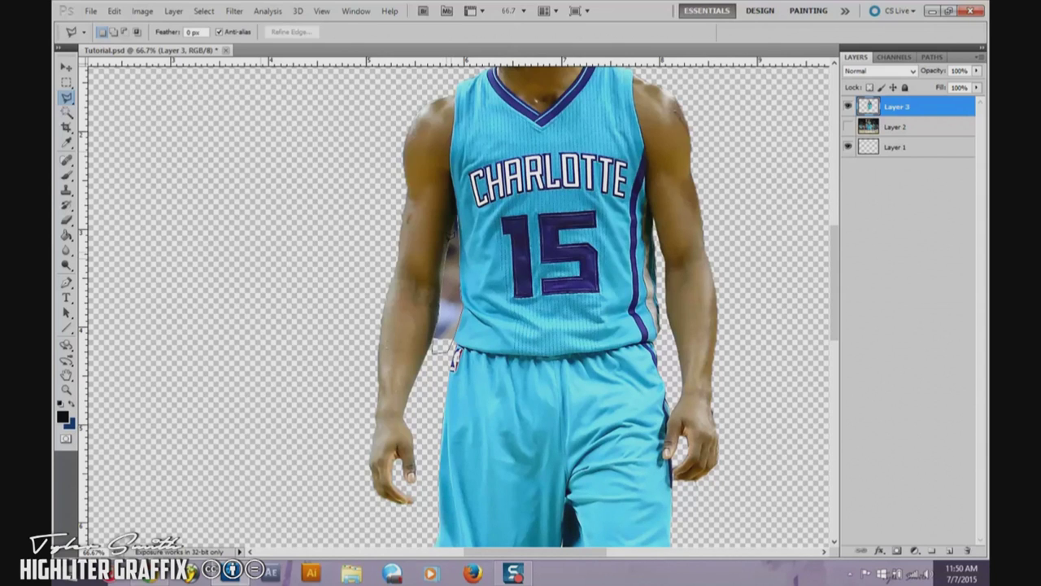
click(459, 209)
key(Delete)
key(ctrl+d)
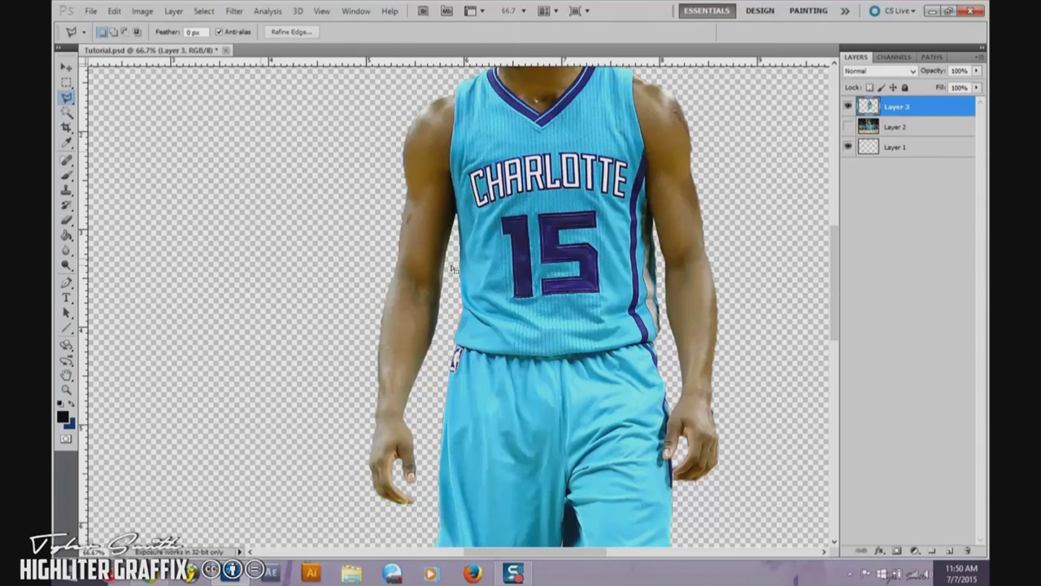
click(148, 575)
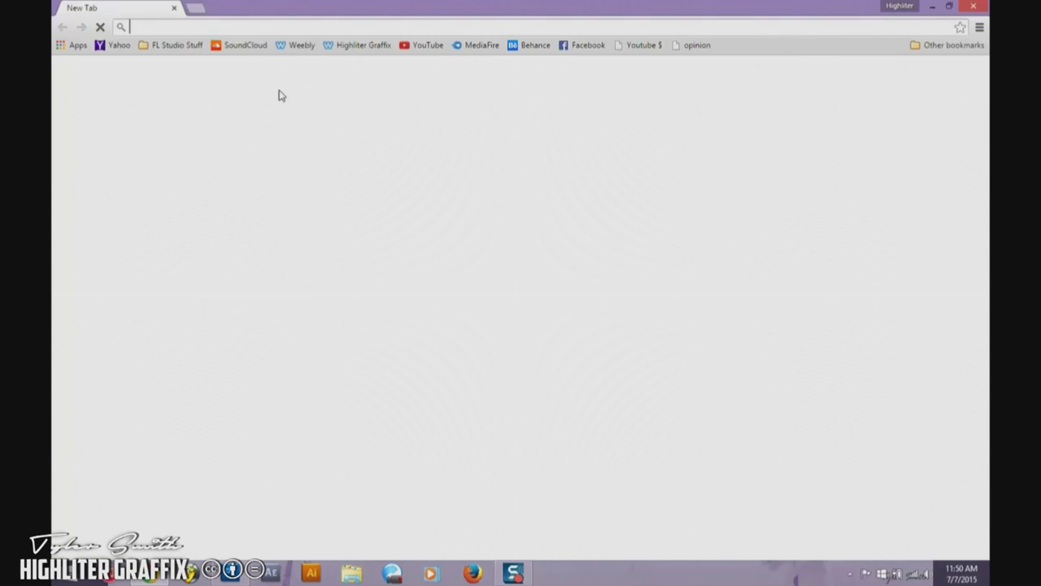
click(264, 26)
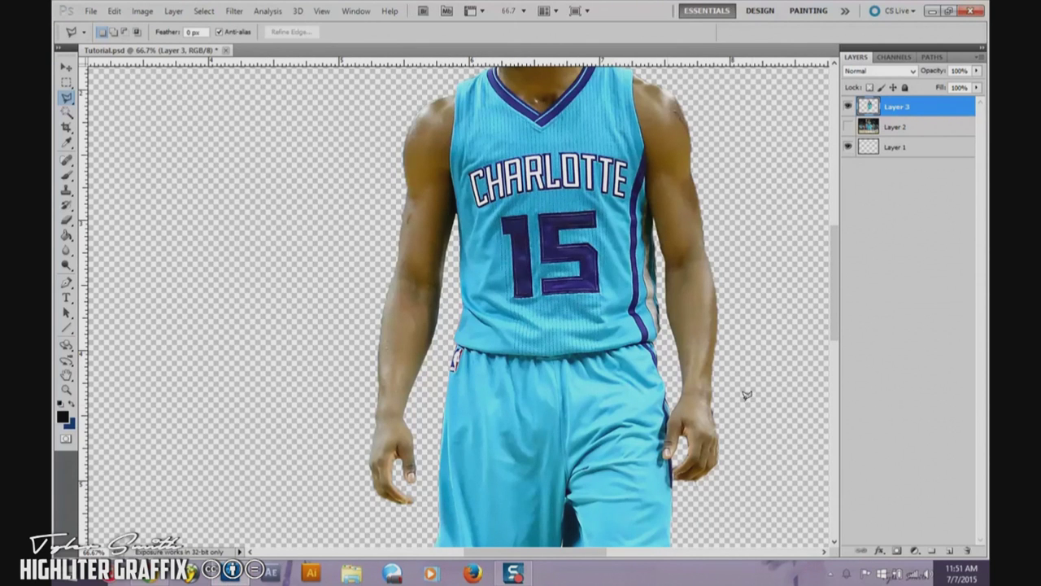
Set the Eraser to 24 px and erase the dark leftover at the outer wrist beside the purple side stripe.
key(z)
click(731, 426)
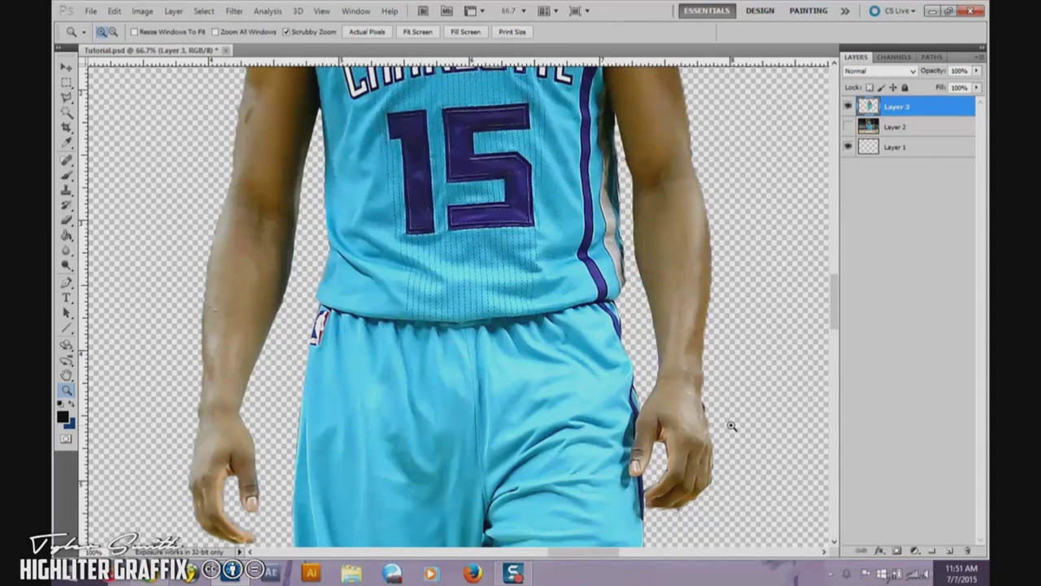
click(731, 425)
key(b)
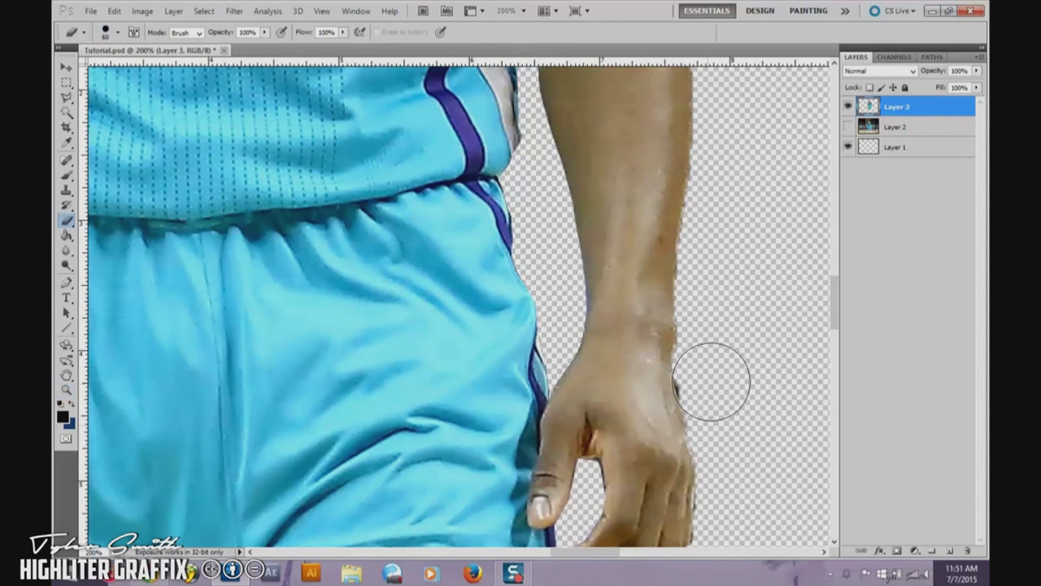
click(118, 32)
click(86, 68)
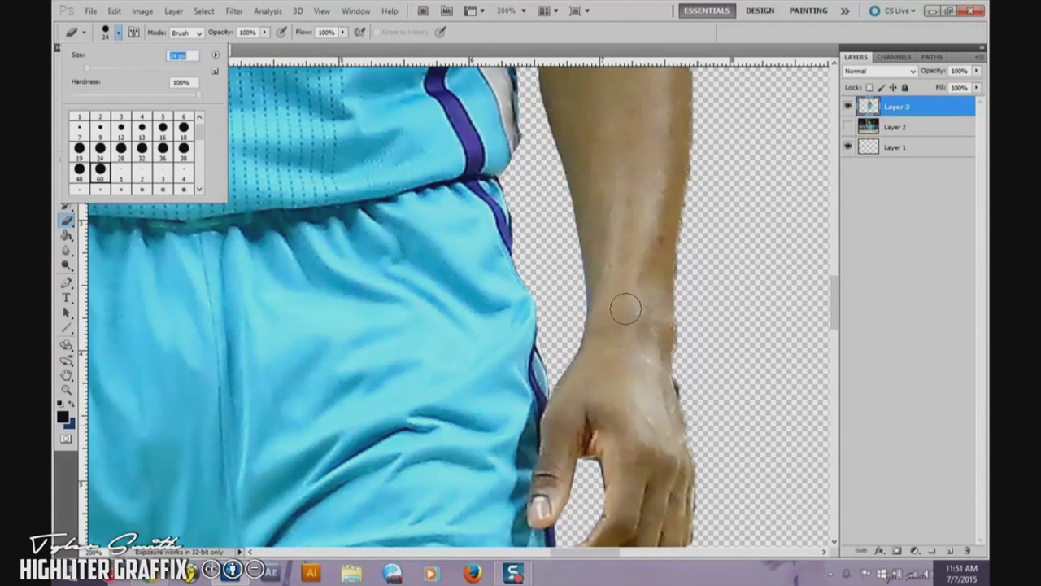
click(690, 381)
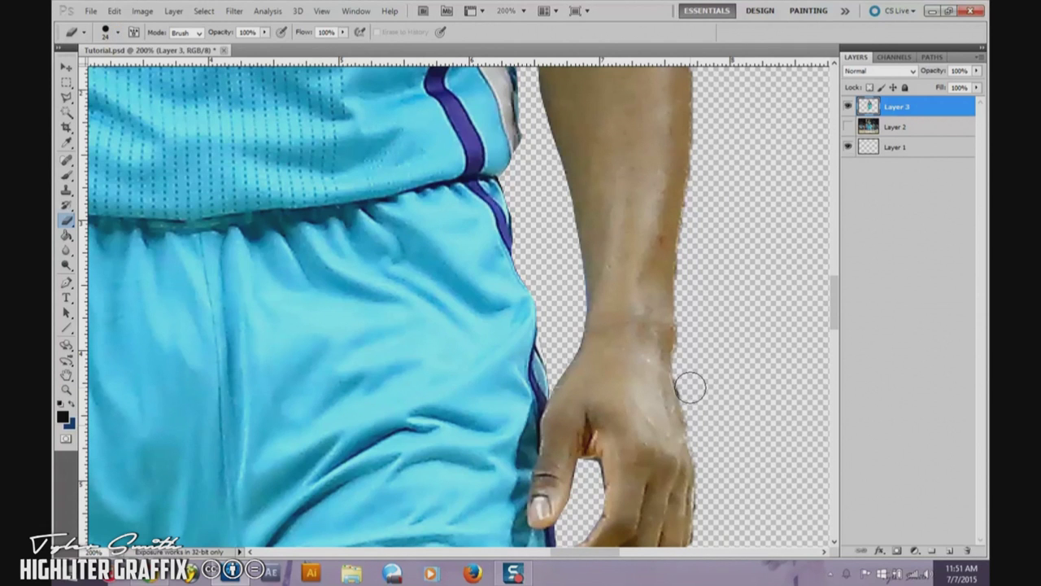
Review the whole cutout, then examine the head and beard edges up close against the original photo on Layer 2.
key(z)
right_click(535, 291)
click(553, 300)
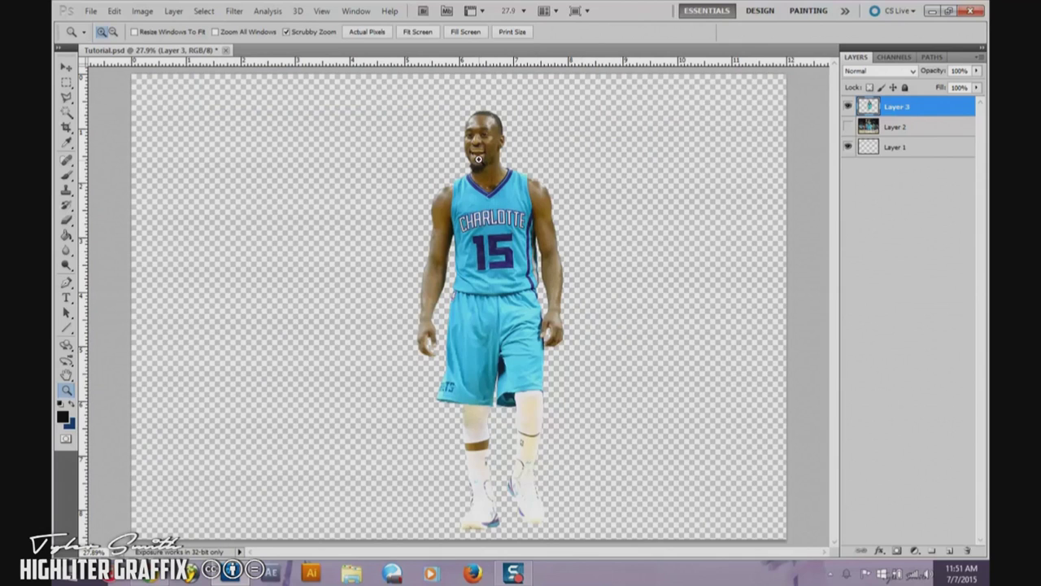
click(483, 167)
click(474, 128)
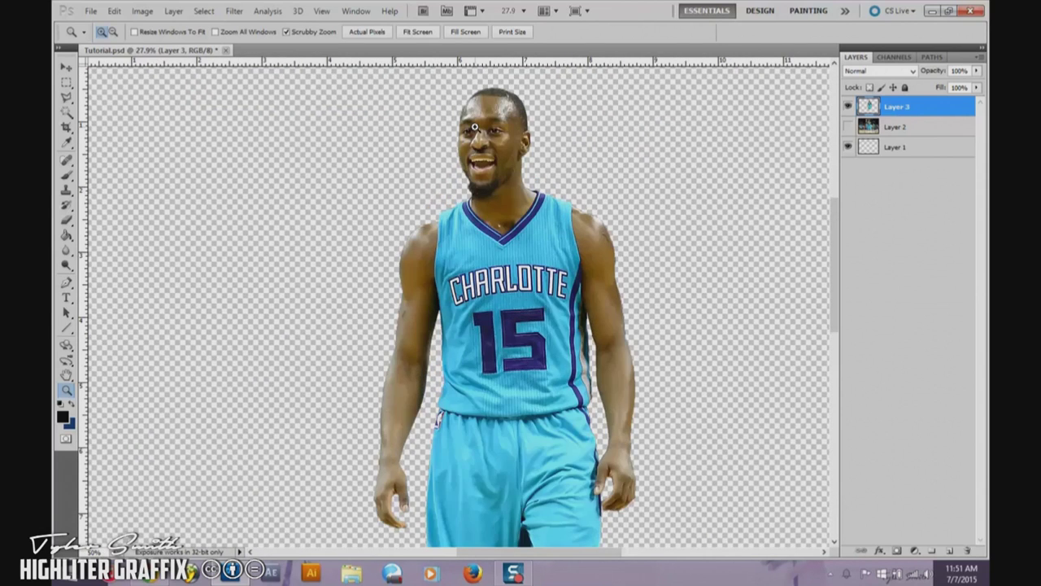
click(474, 128)
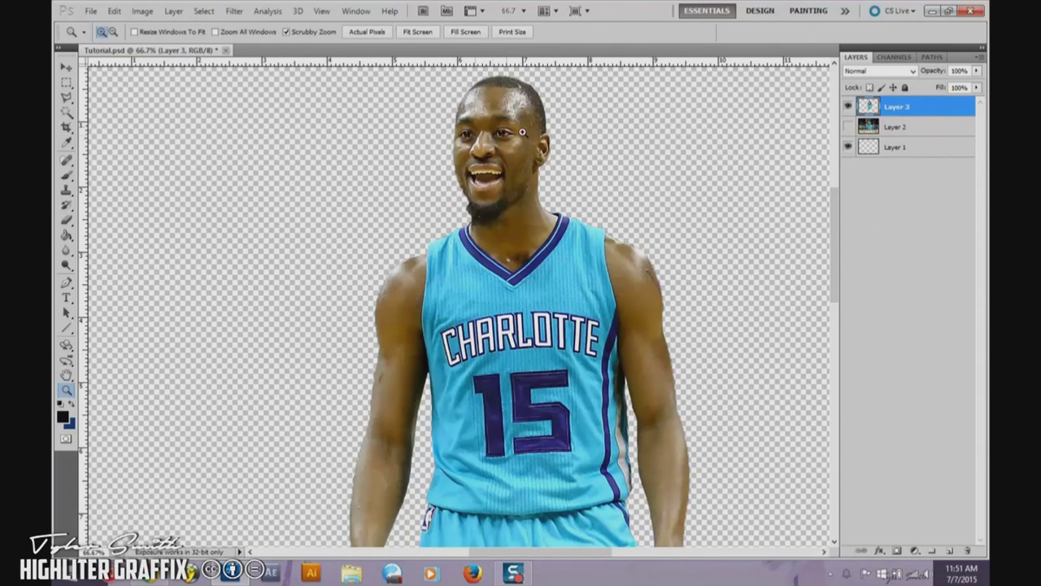
click(847, 128)
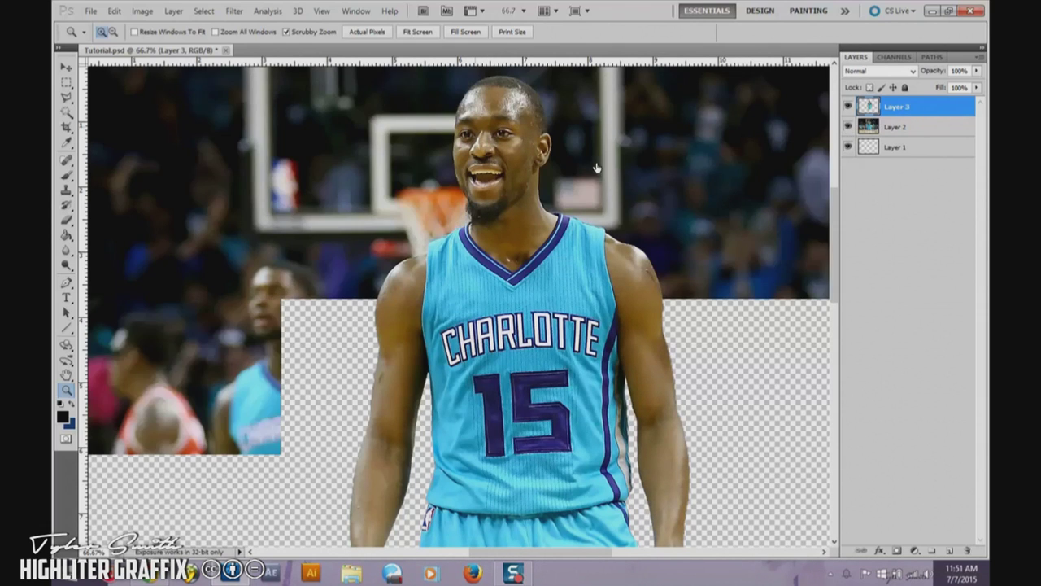
click(847, 128)
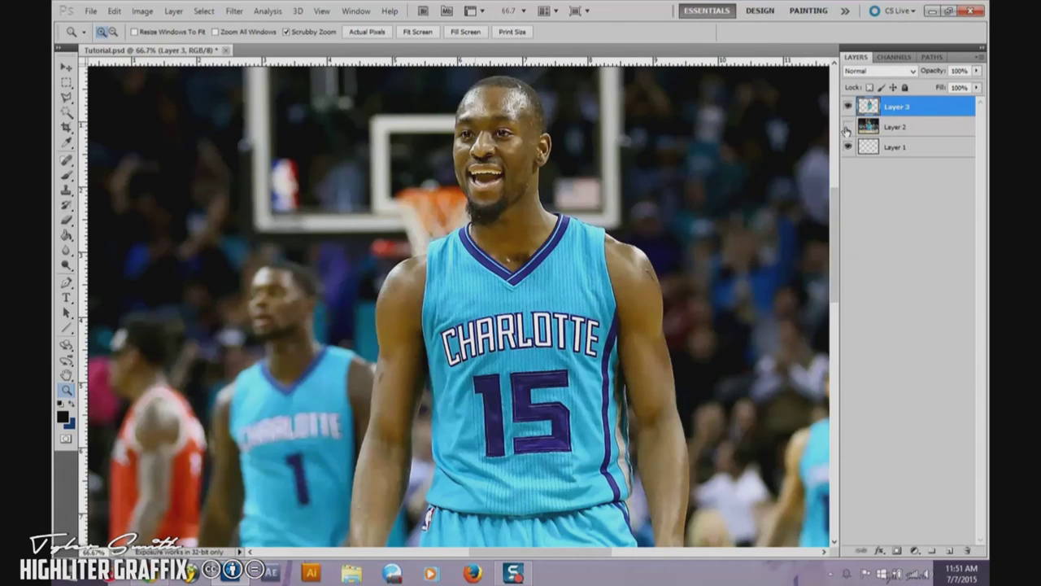
click(472, 210)
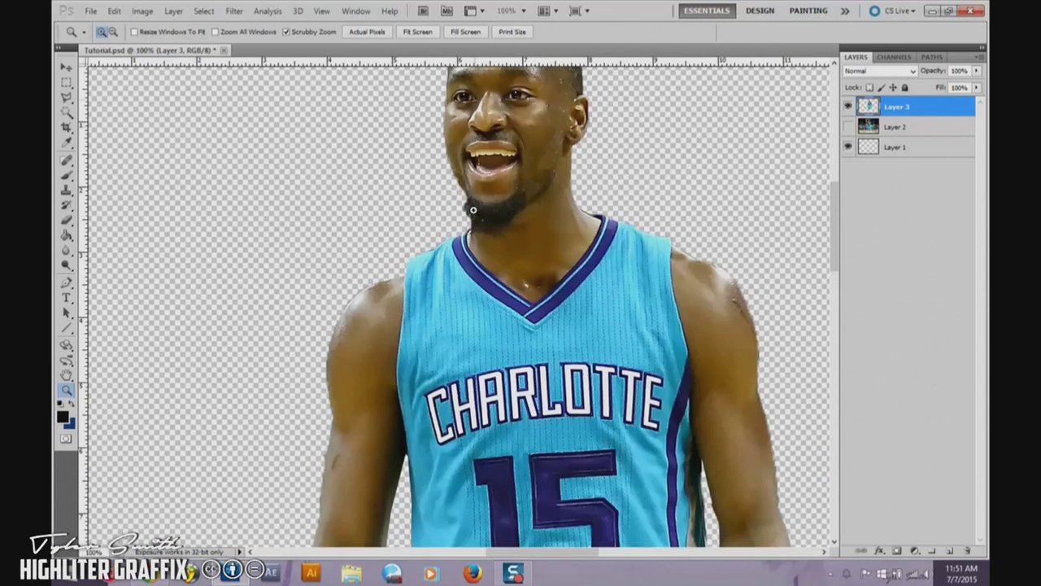
Set the Clone Stamp to 25 px, sample the dark middle of the beard, and paint over the beard's ragged outer edge beside the transparent background.
click(471, 209)
click(400, 193)
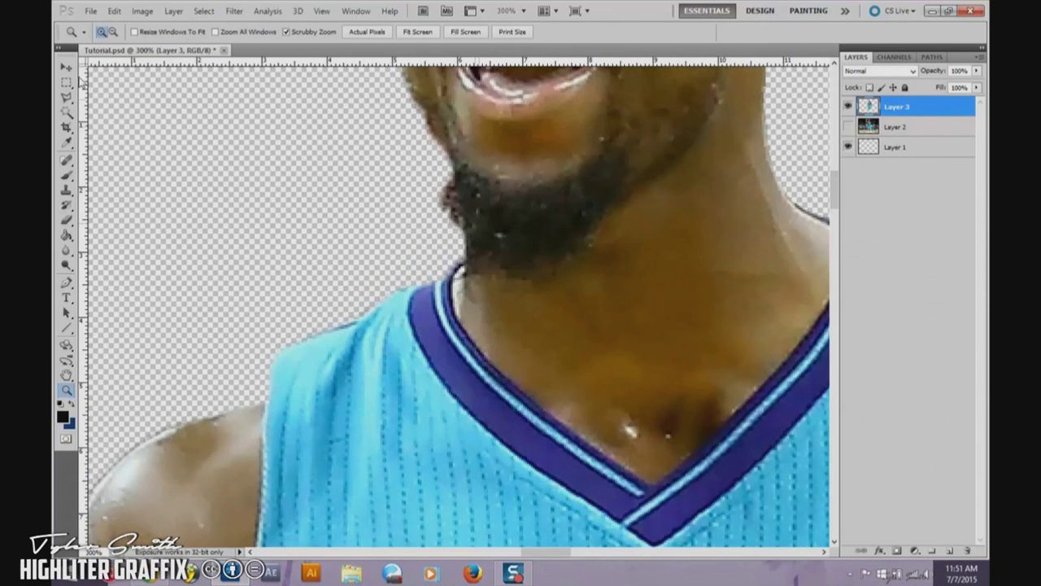
click(66, 65)
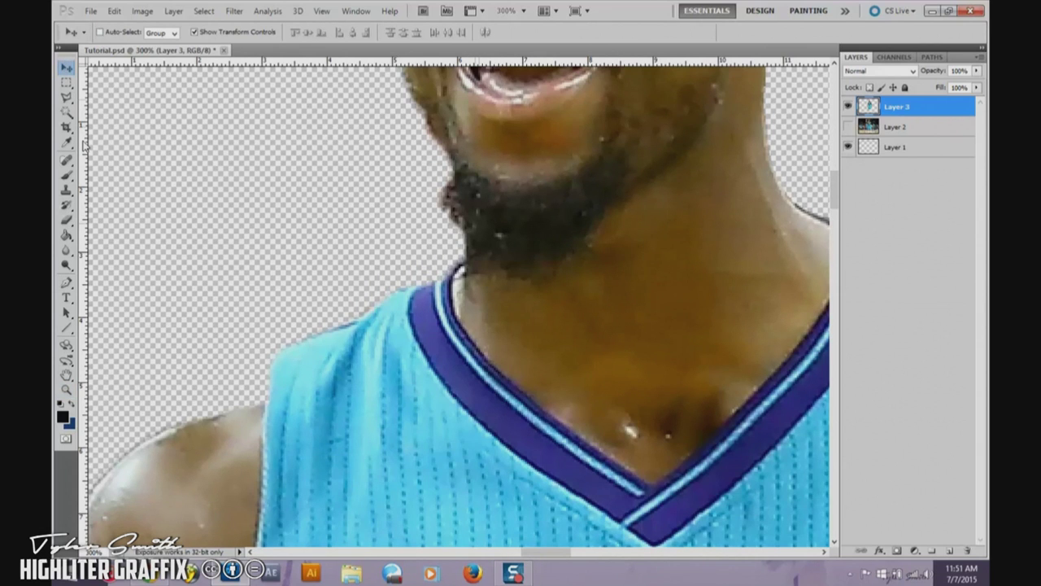
key(s)
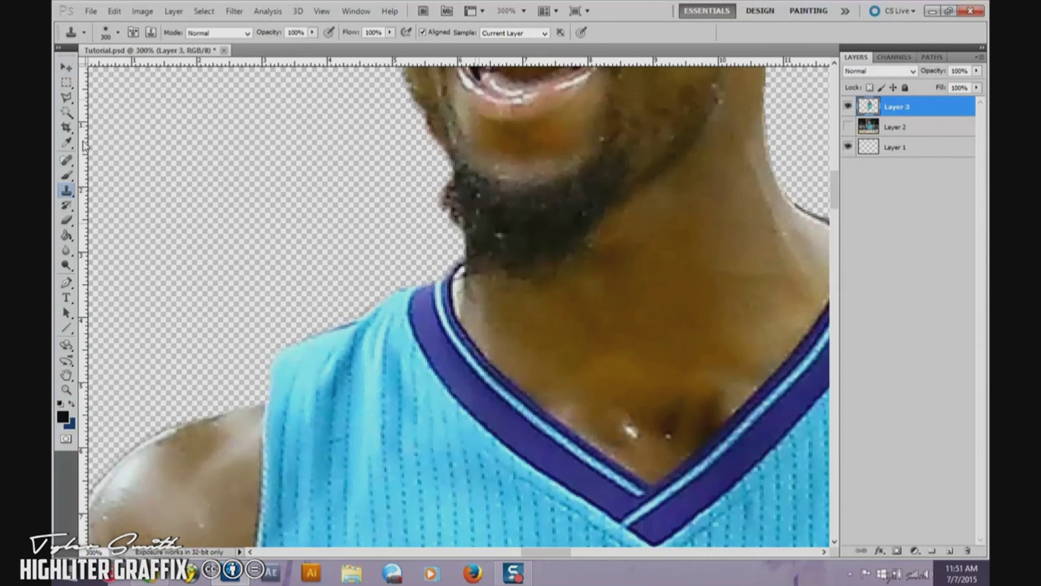
click(118, 34)
click(94, 68)
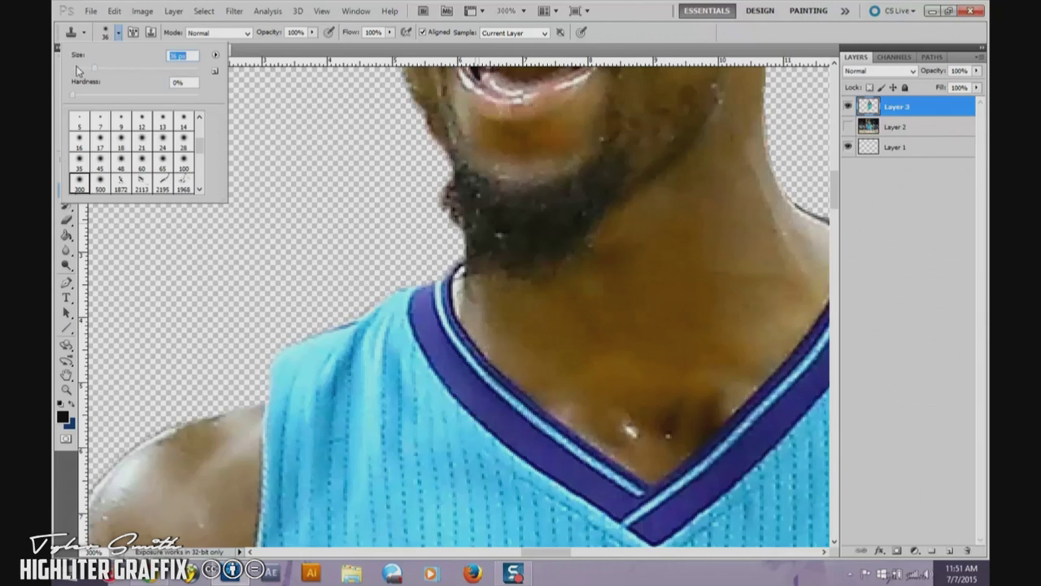
drag(85, 70, 87, 68)
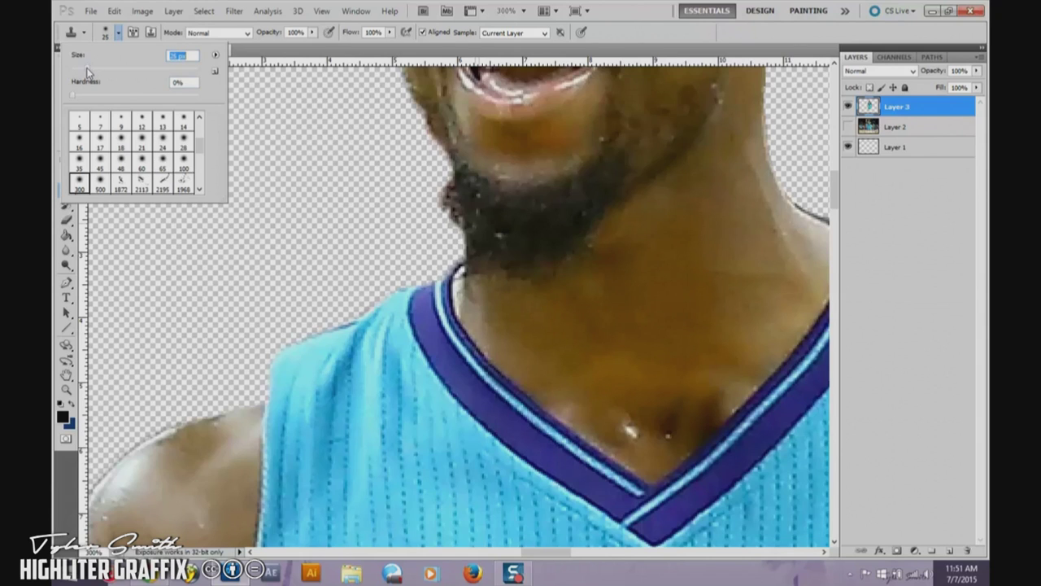
alt+click(518, 218)
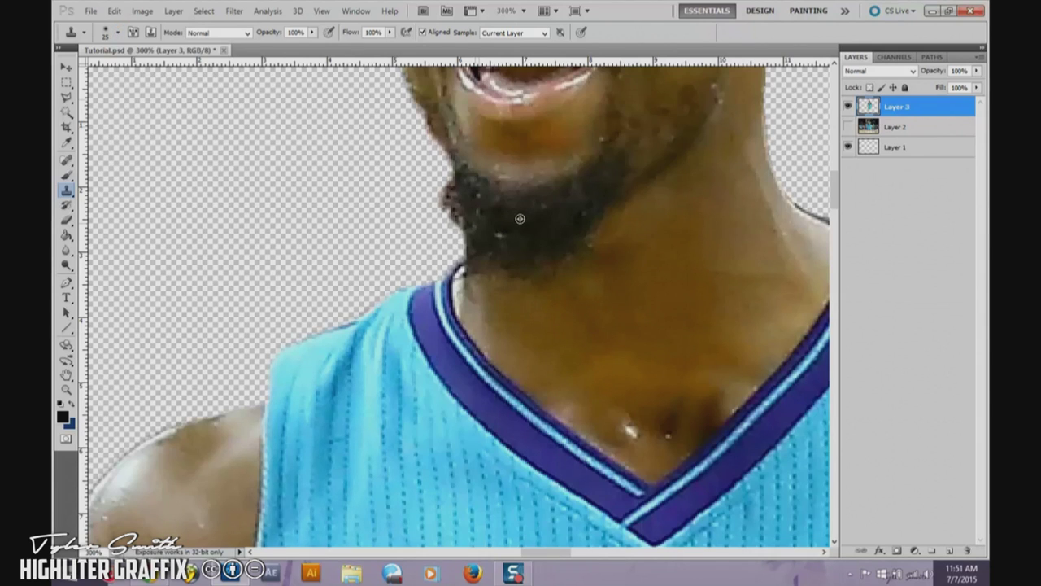
mouse_move(463, 204)
mouse_down()
mouse_move(473, 246)
mouse_move(461, 203)
mouse_move(471, 251)
mouse_move(463, 209)
mouse_up()
Fit the whole image on screen, review the complete player cutout, and switch to the Move tool.
key(z)
right_click(475, 208)
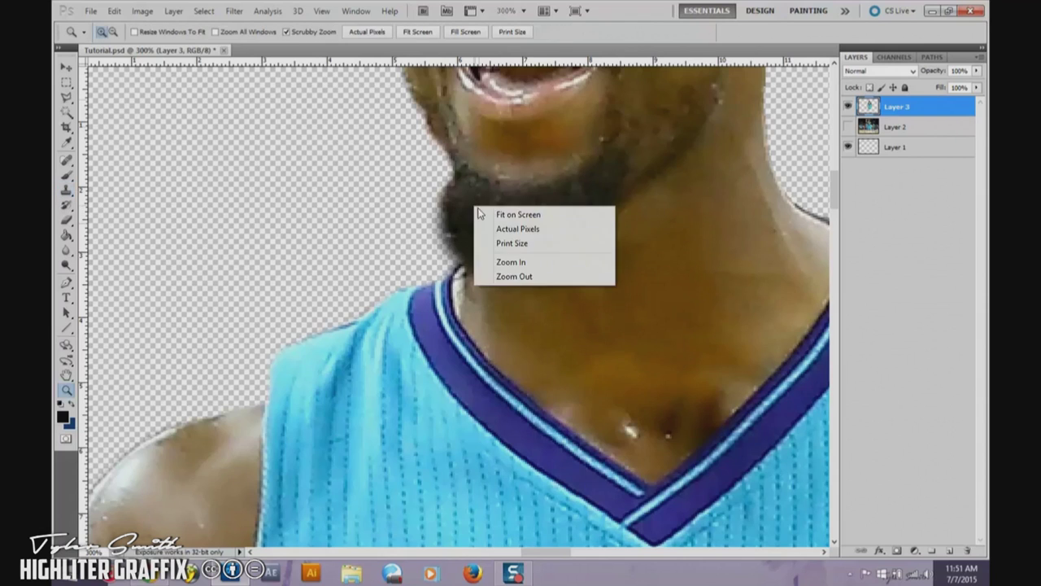
click(488, 217)
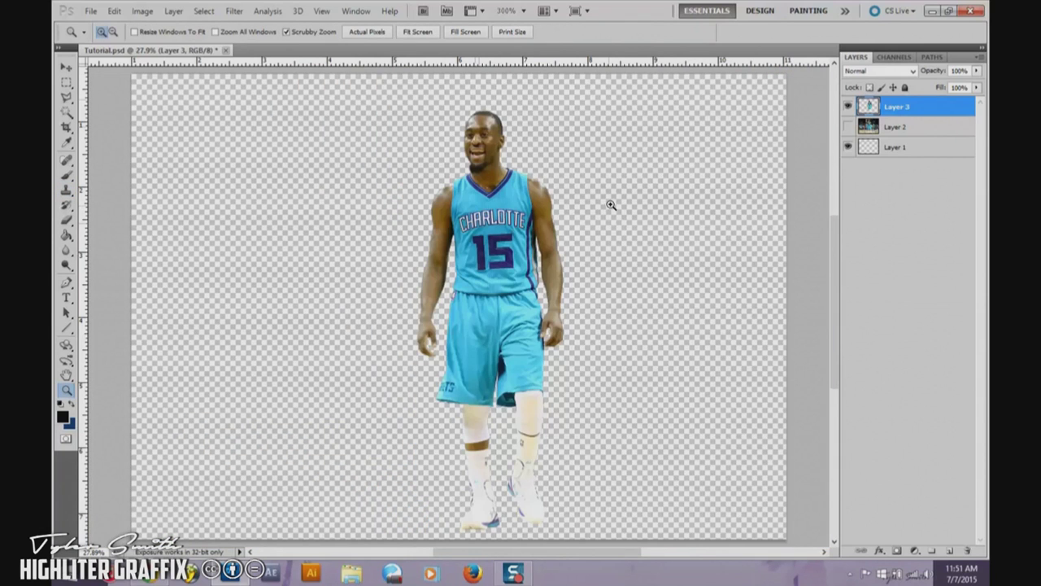
click(67, 67)
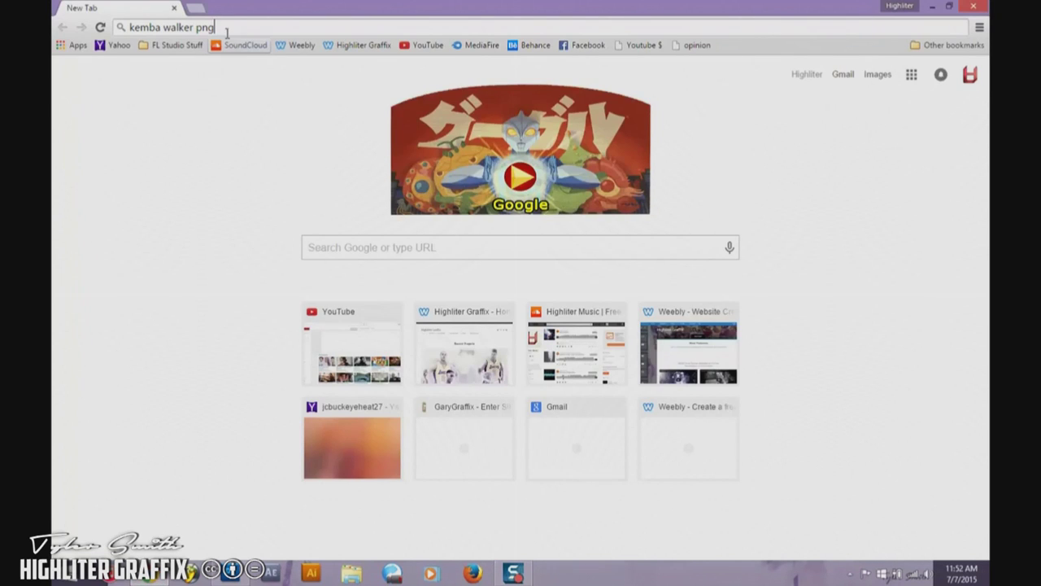
Switch to the web browser, search Google for "kemba walker png", view the image results, and open the related Lebron James images.
key(Return)
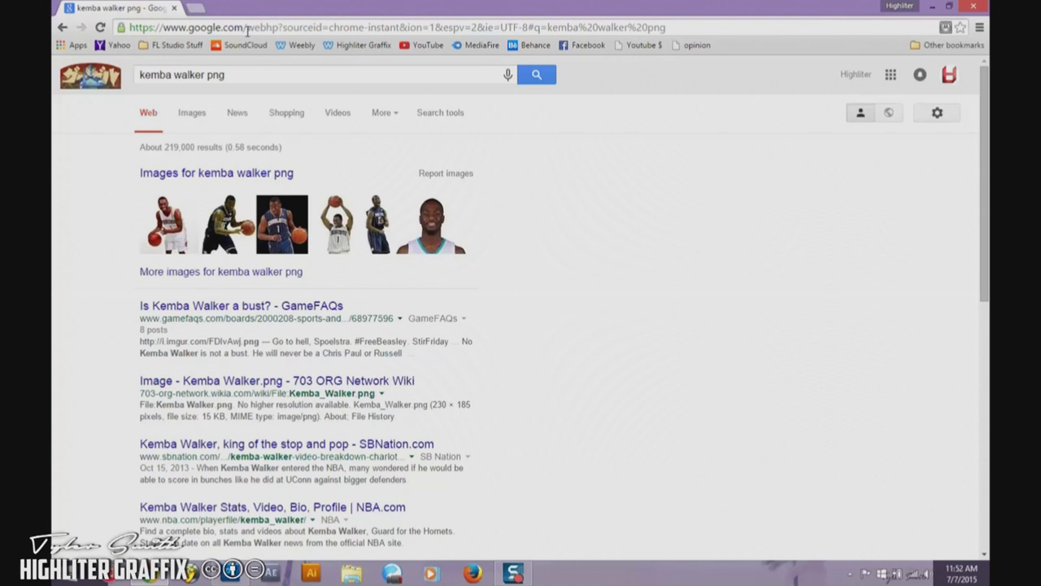
click(195, 112)
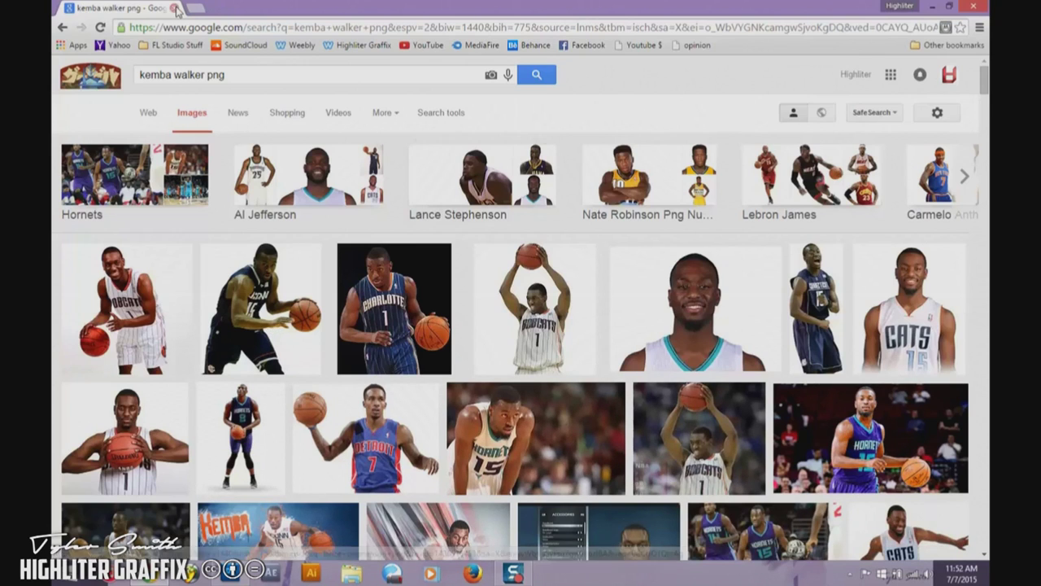
click(809, 189)
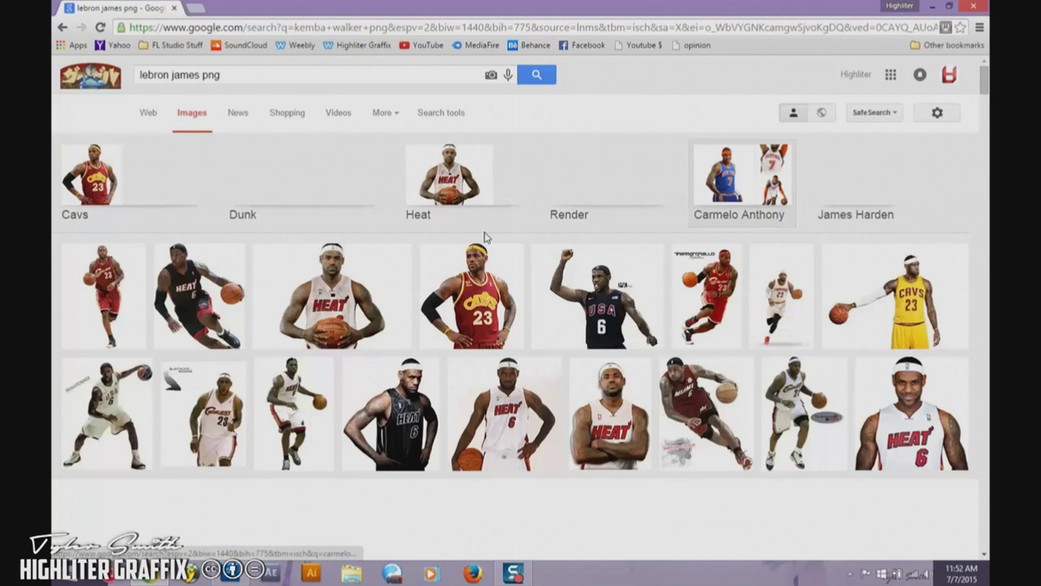